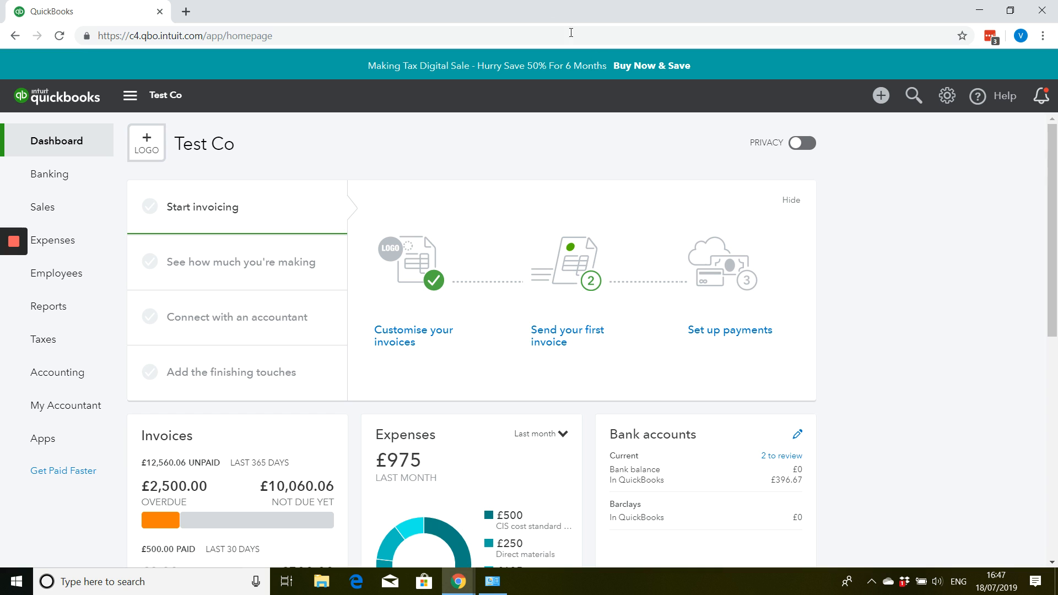
Step: Start a new invoice for the customer Smiths & Co
{"action": "left_click", "coordinate": [881, 96]}
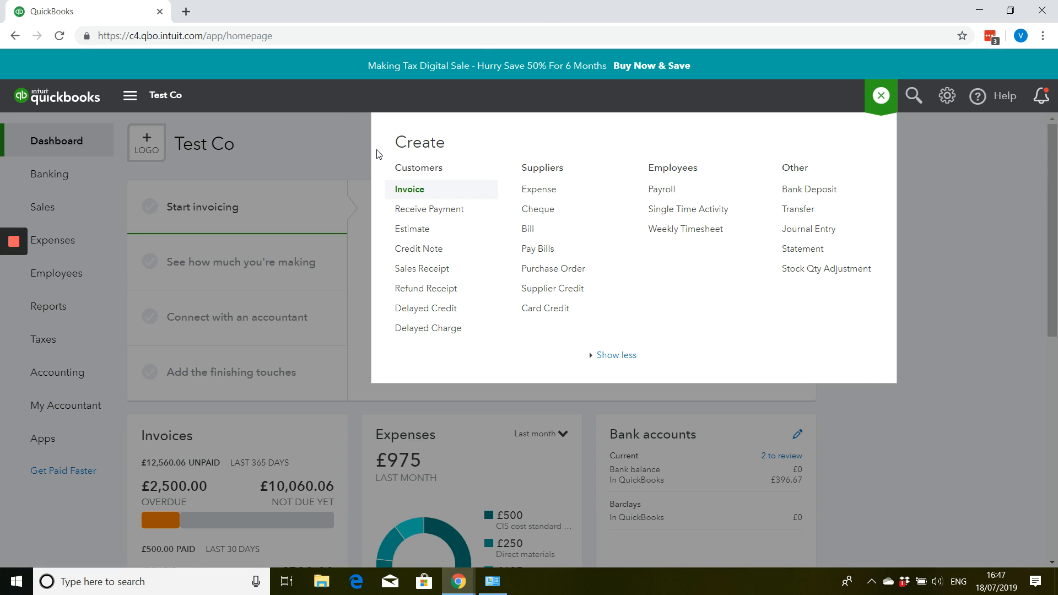
{"action": "left_click", "coordinate": [408, 189]}
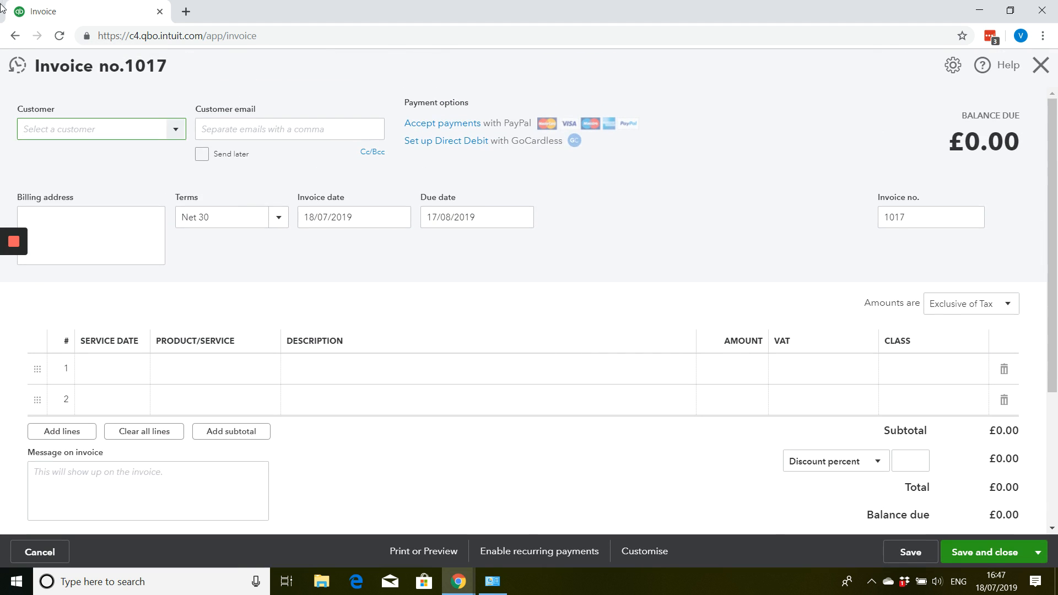
{"action": "left_click", "coordinate": [176, 129]}
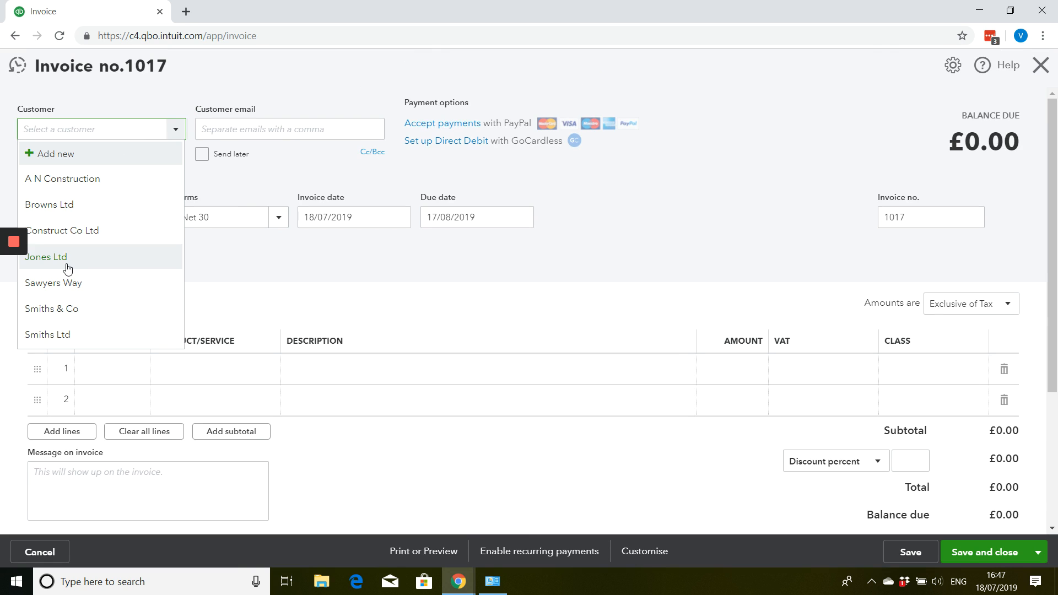
{"action": "left_click", "coordinate": [61, 309]}
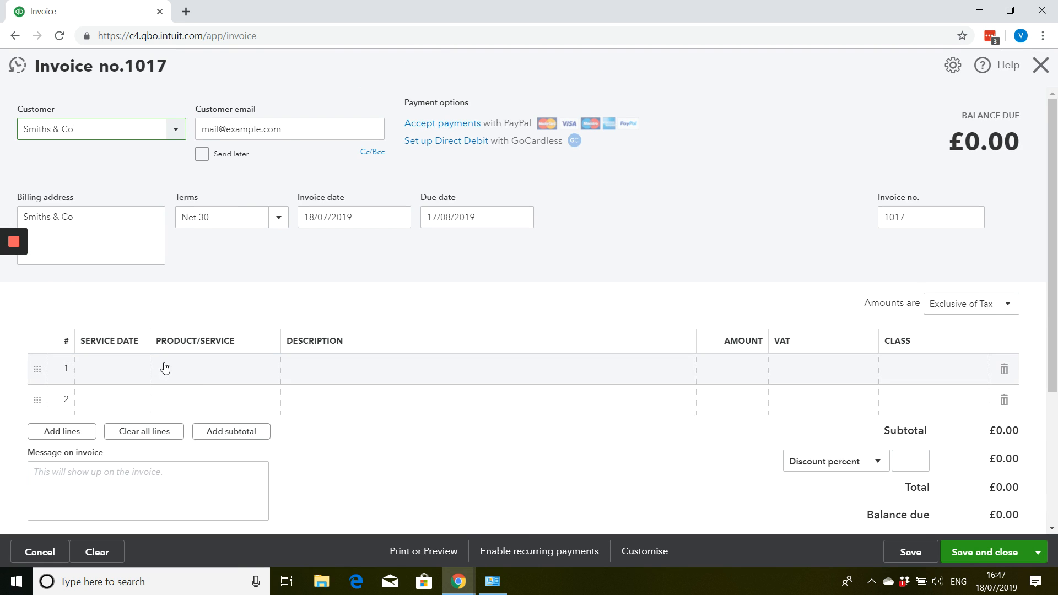
Step: Add a new non-stock item named "Birthday Cake-Football" from the product field of the first invoice line
{"action": "left_click", "coordinate": [205, 379]}
{"action": "left_click", "coordinate": [262, 373]}
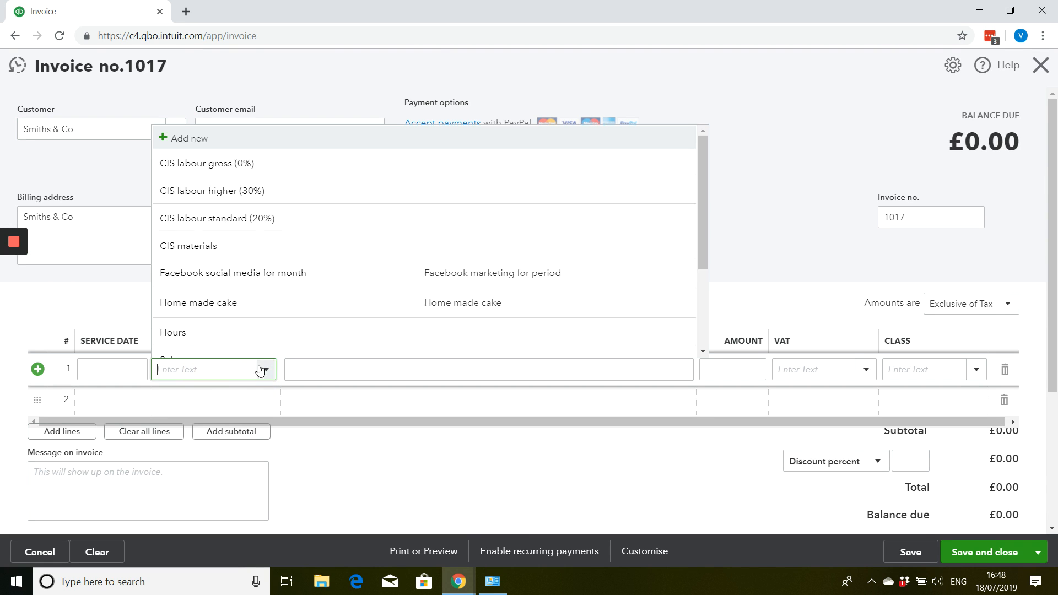
{"action": "left_click", "coordinate": [230, 137]}
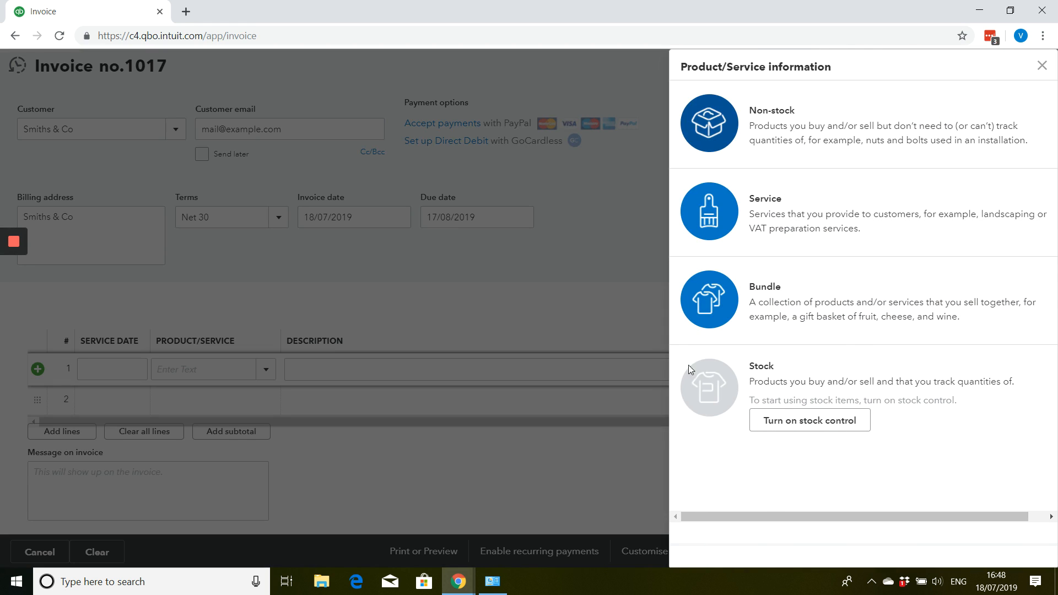
{"action": "left_click", "coordinate": [880, 133]}
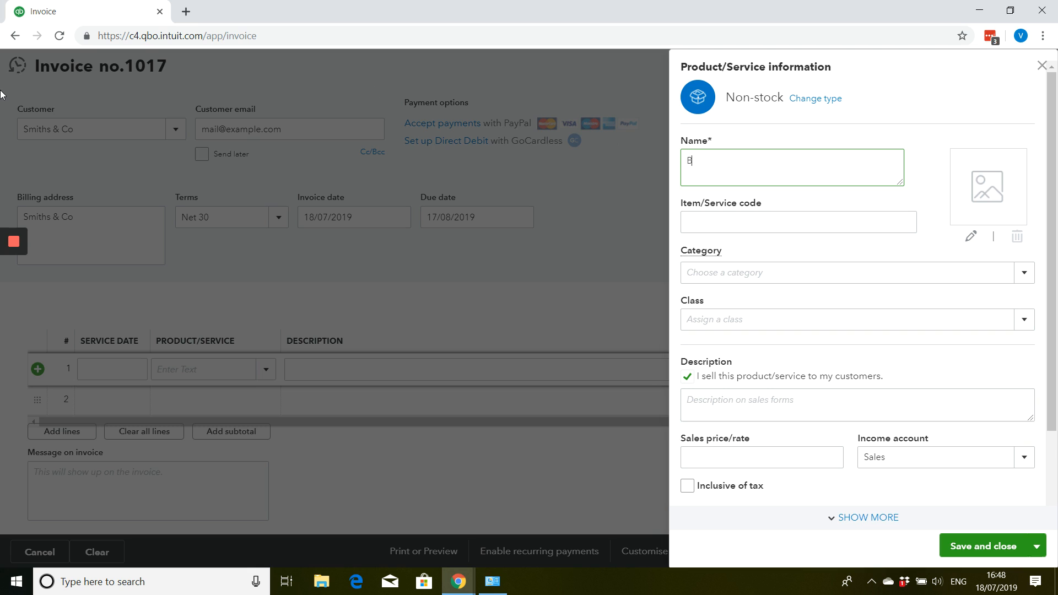
{"action": "type", "text": "Birthday C"}
{"action": "key", "text": "Tab"}
{"action": "key", "text": "Tab"}
{"action": "key", "text": "Tab"}
{"action": "key", "text": "Tab"}
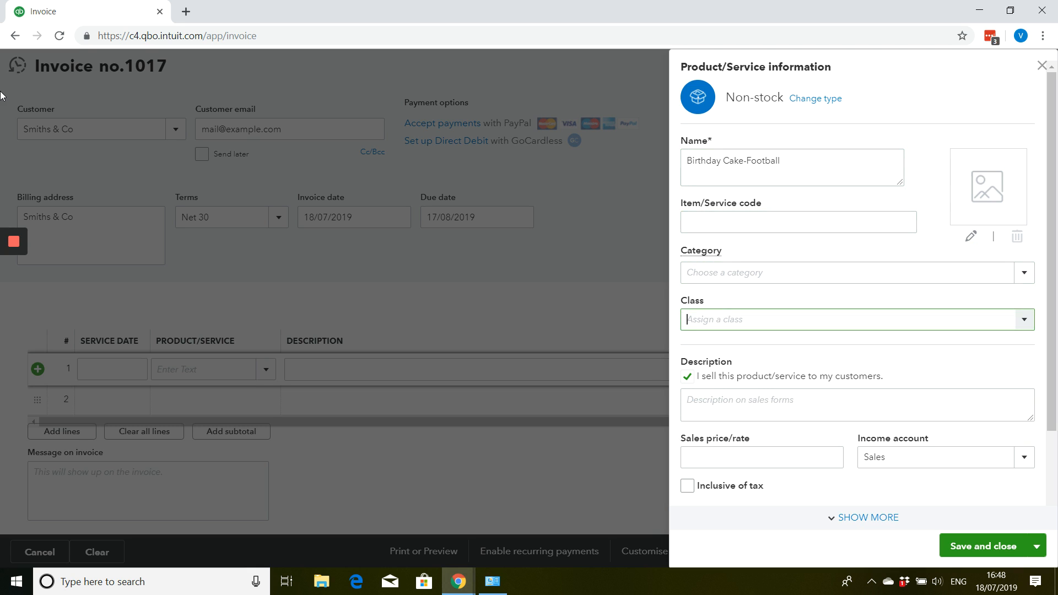
Step: Give the new item the sales description "Football Birthday Cake" and a sales price of 60.00 inclusive of tax
{"action": "type", "text": "F"}
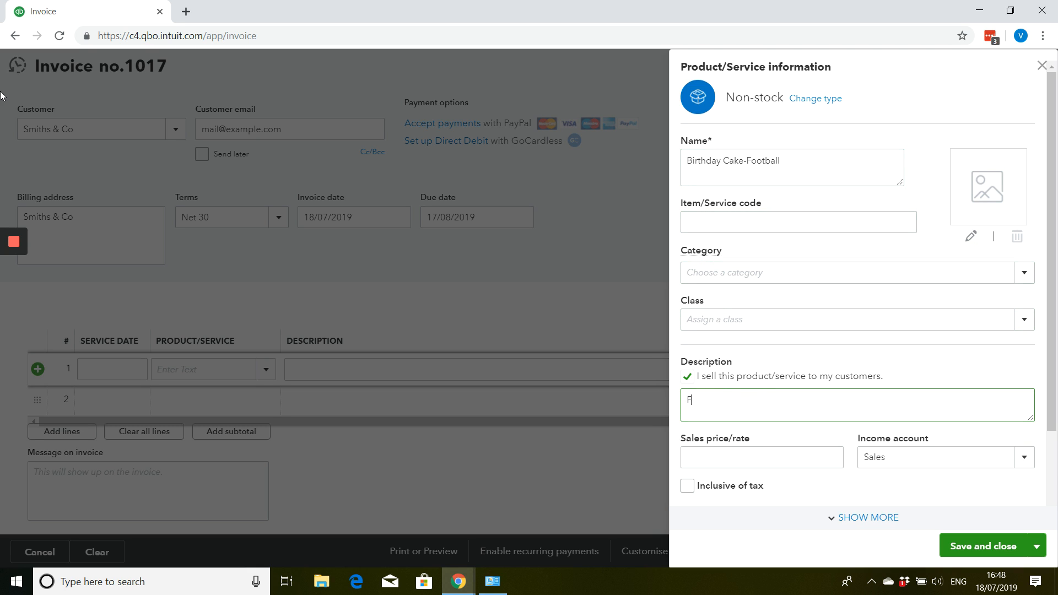
{"action": "type", "text": "ootball Birthday Cake"}
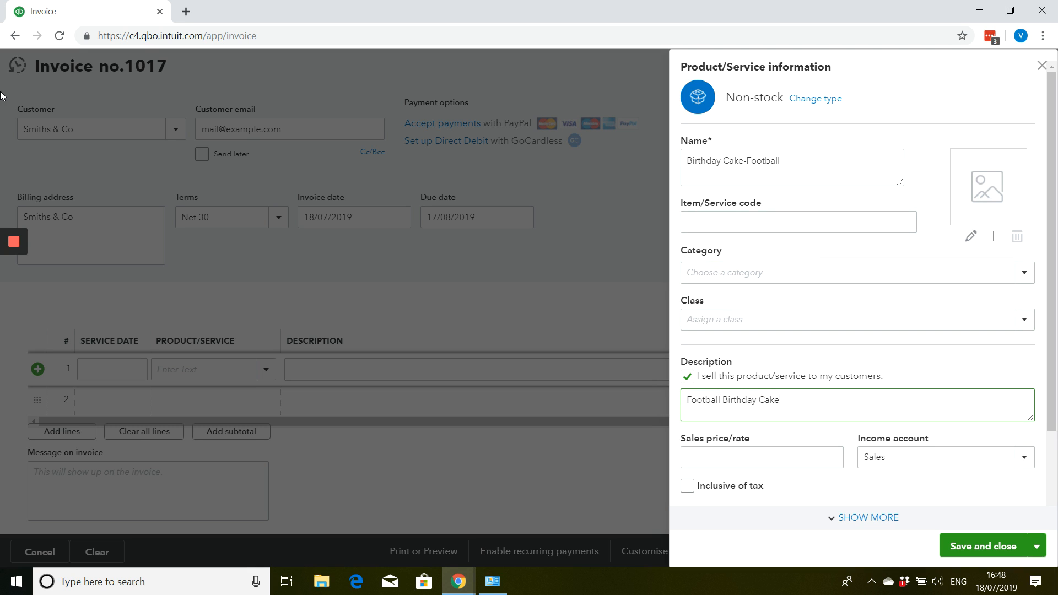
{"action": "key", "text": "Tab"}
{"action": "type", "text": "60.00"}
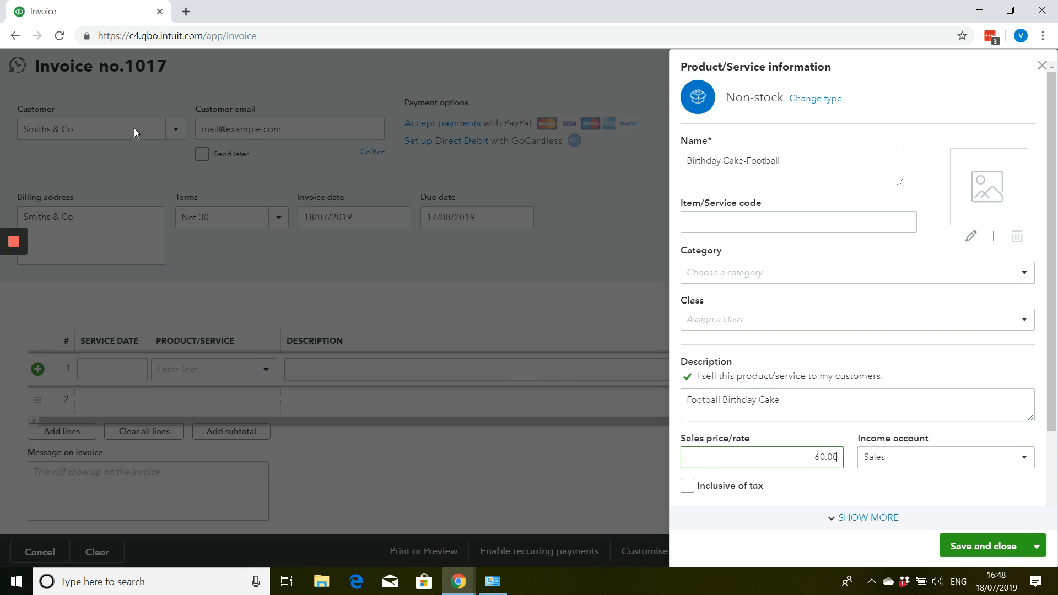
{"action": "left_click", "coordinate": [688, 488]}
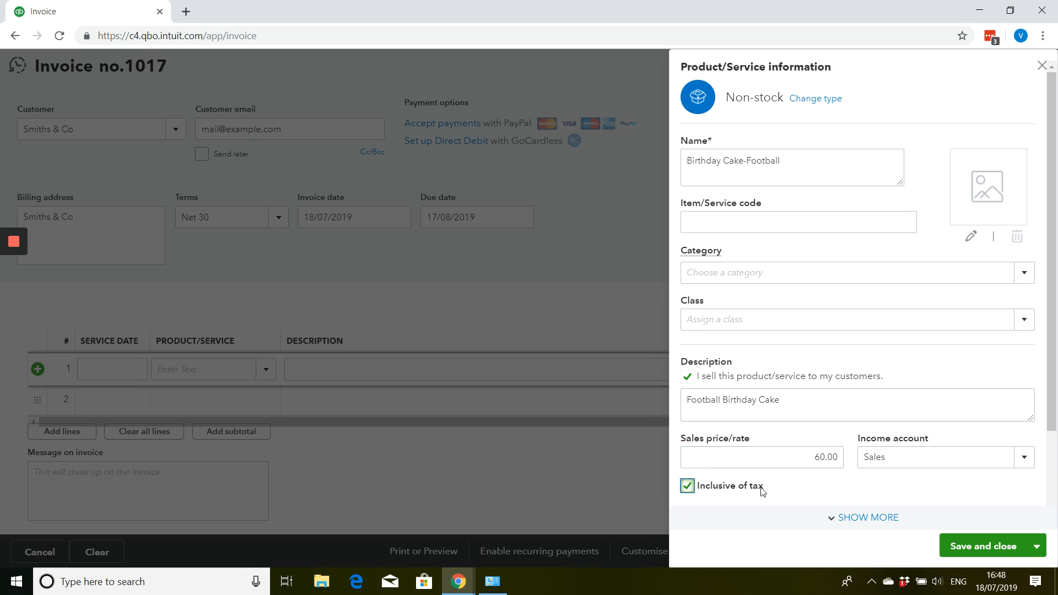
Step: Set the item's income account to Sales of Product Income and its tax to 20.0% S, then save the item
{"action": "scroll", "coordinate": [945, 420], "scroll_direction": "down", "scroll_amount": 2}
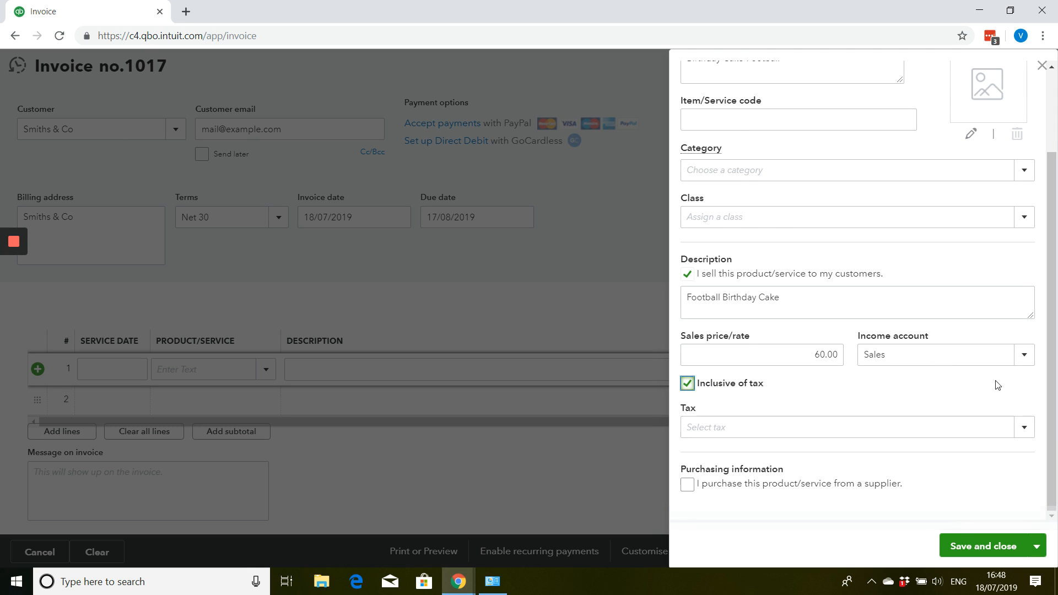
{"action": "left_click", "coordinate": [1022, 361]}
{"action": "left_click", "coordinate": [1022, 362]}
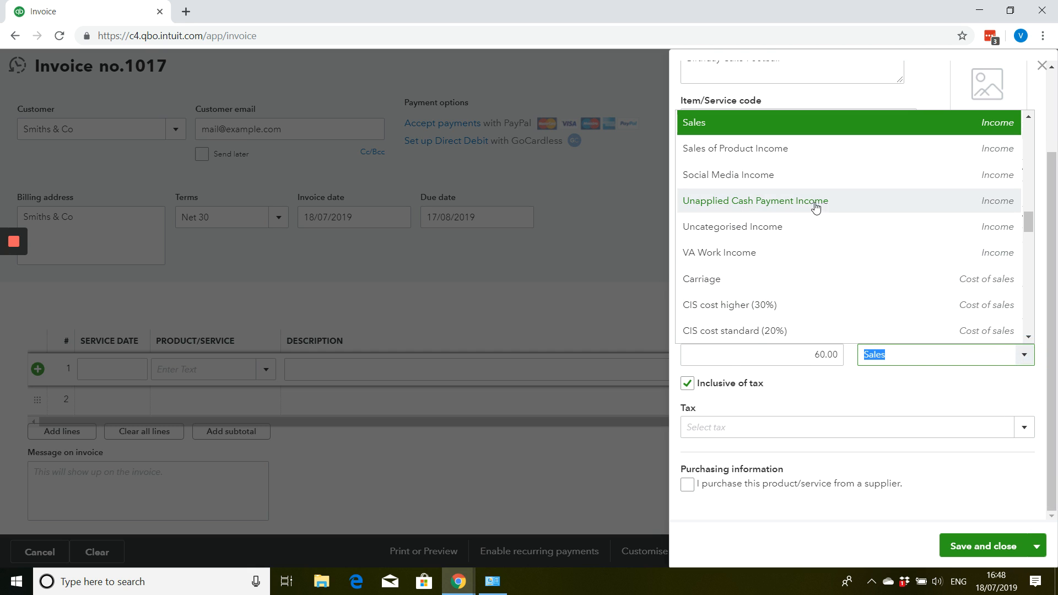
{"action": "left_click", "coordinate": [809, 155]}
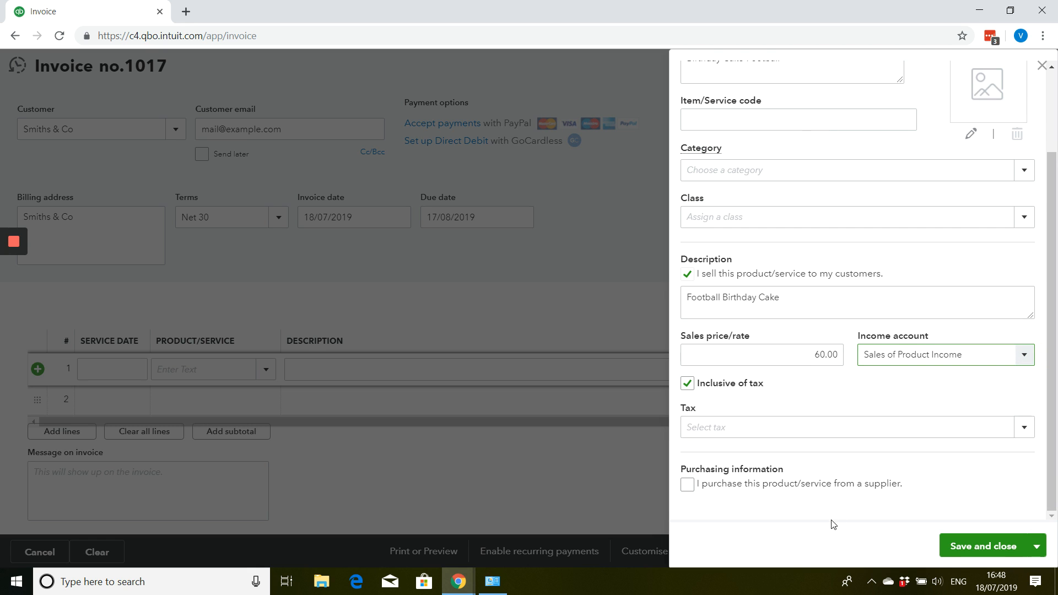
{"action": "left_click", "coordinate": [1024, 428]}
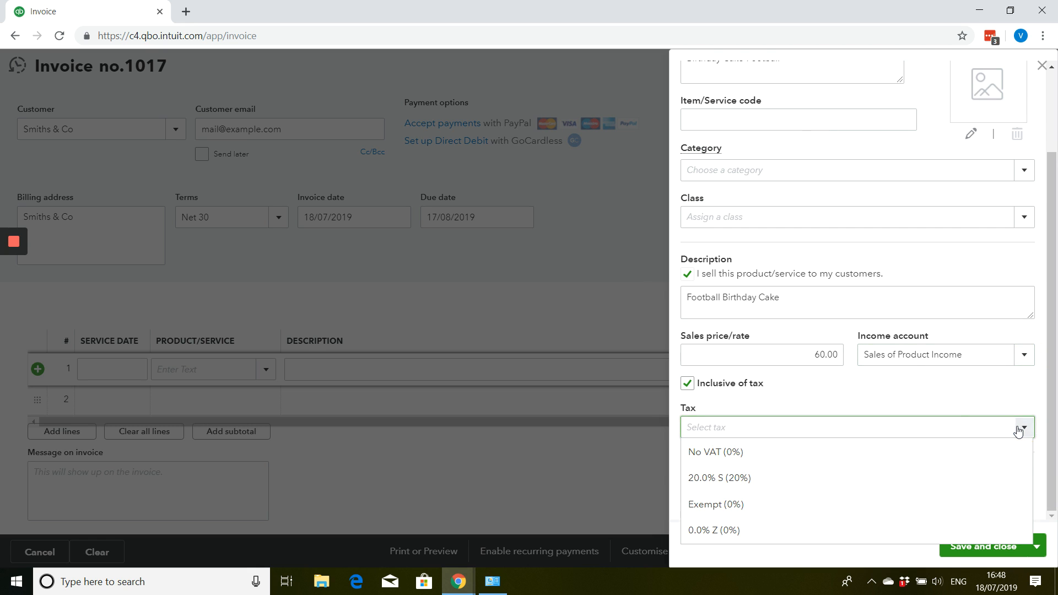
{"action": "left_click", "coordinate": [864, 476]}
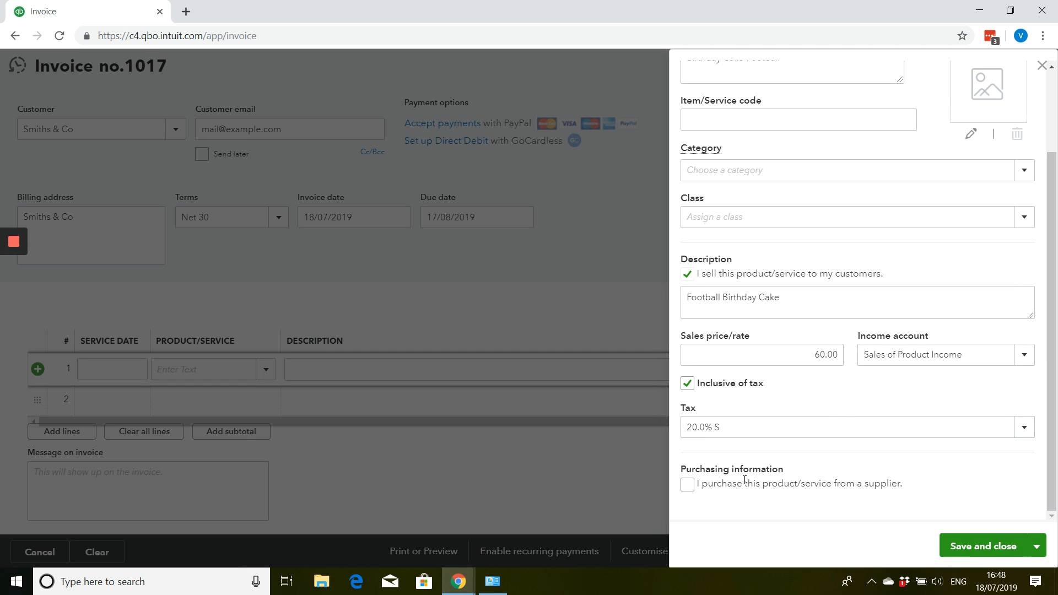
{"action": "left_click", "coordinate": [991, 547]}
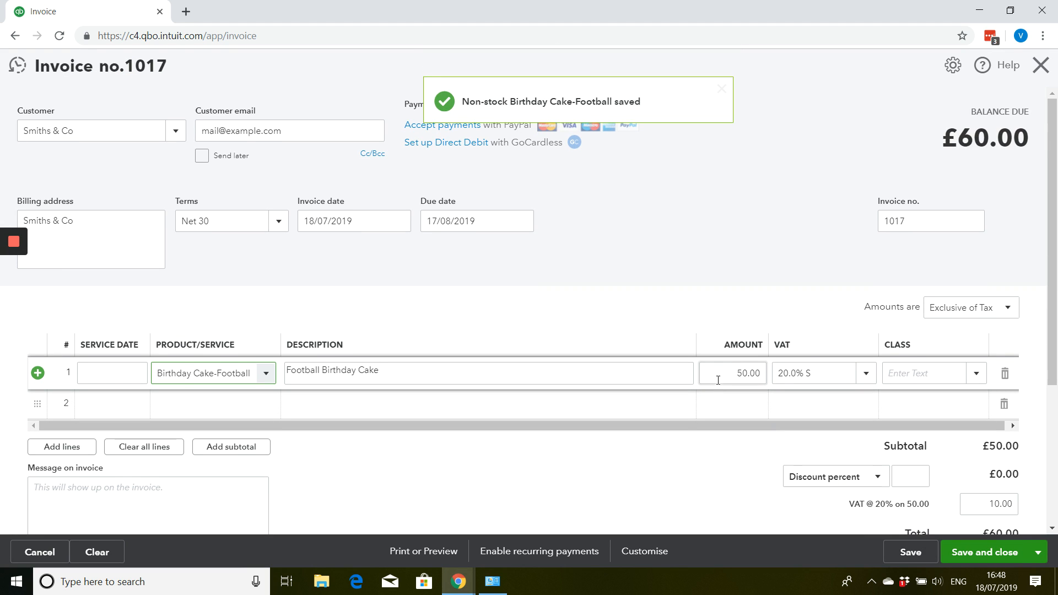
Step: Save and close the invoice, accepting the missing Class field
{"action": "scroll", "coordinate": [767, 374], "scroll_direction": "down", "scroll_amount": 3}
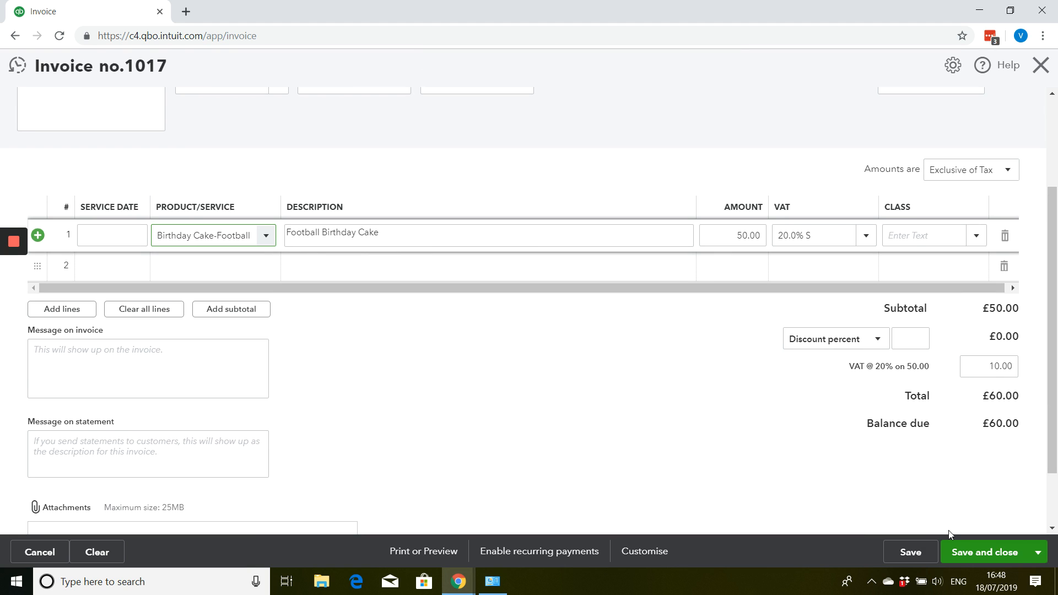
{"action": "left_click", "coordinate": [960, 552]}
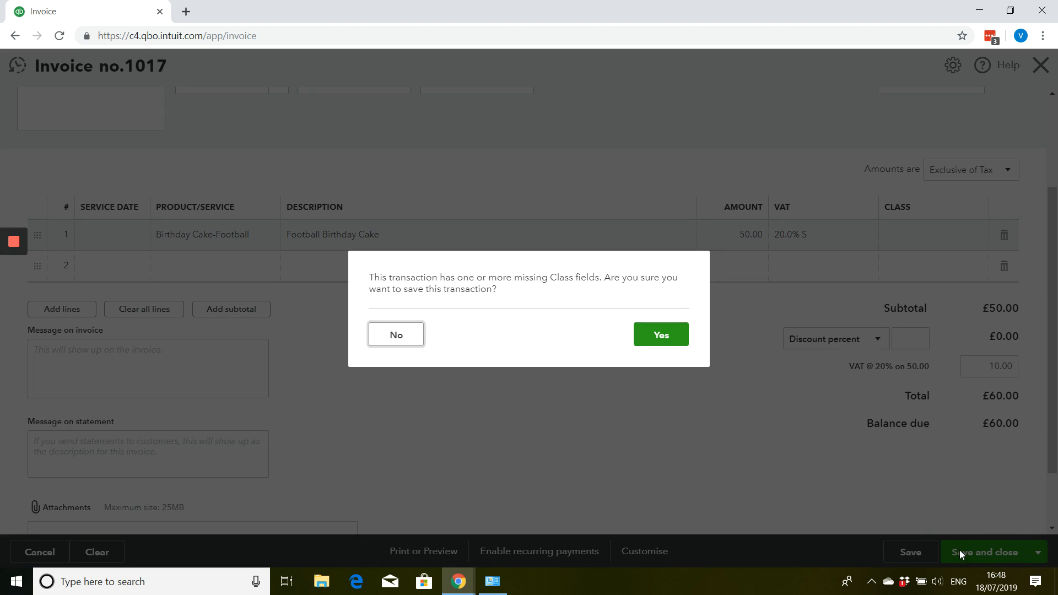
{"action": "left_click", "coordinate": [673, 337]}
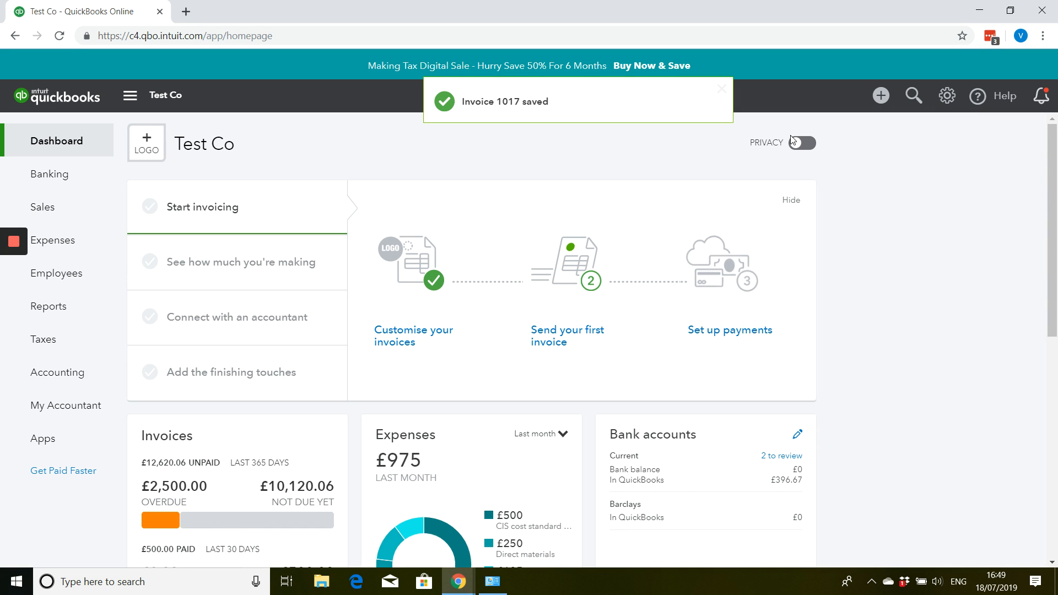
Step: Open the Products and Services list from the company settings
{"action": "left_click", "coordinate": [947, 95]}
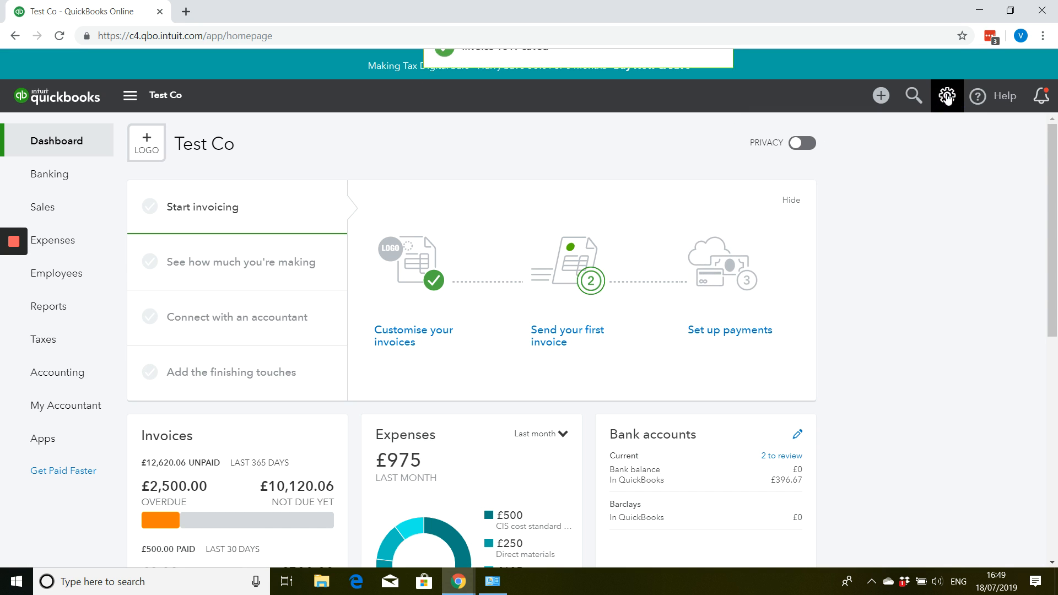
{"action": "left_click", "coordinate": [591, 220]}
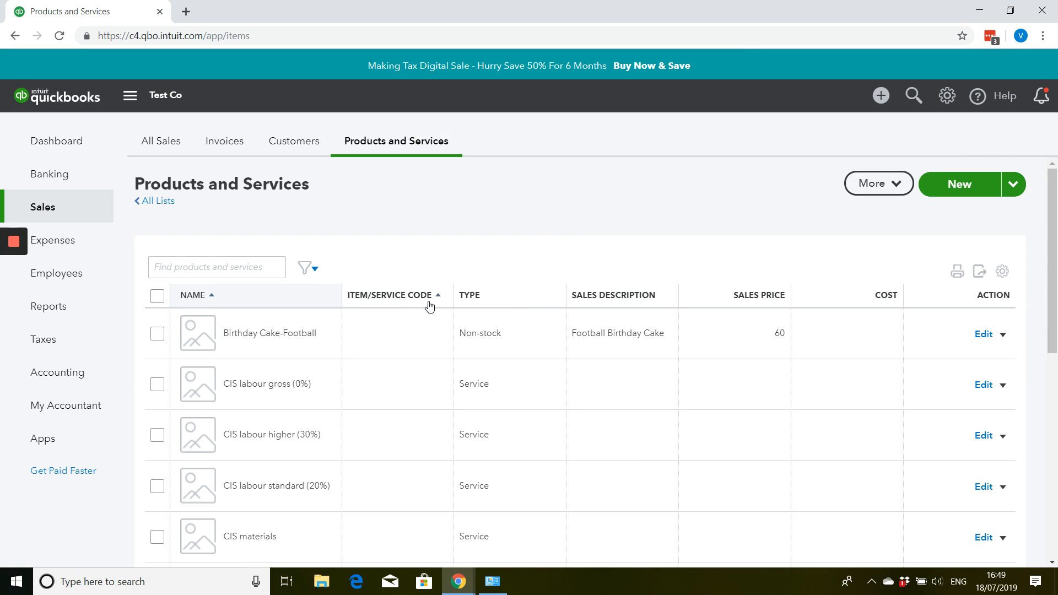
{"action": "left_click", "coordinate": [972, 190]}
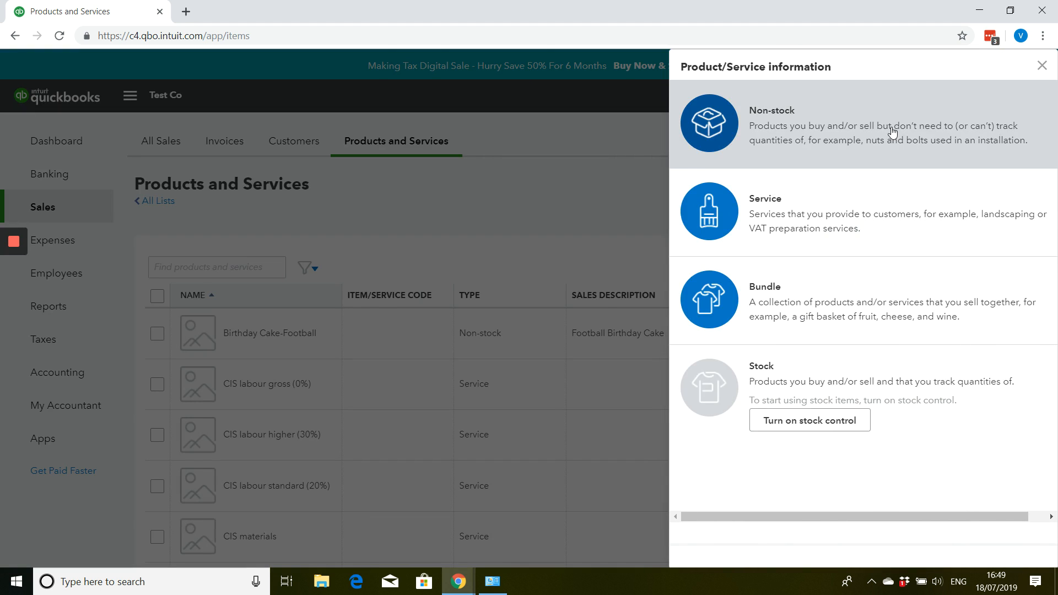
{"action": "left_click", "coordinate": [891, 126]}
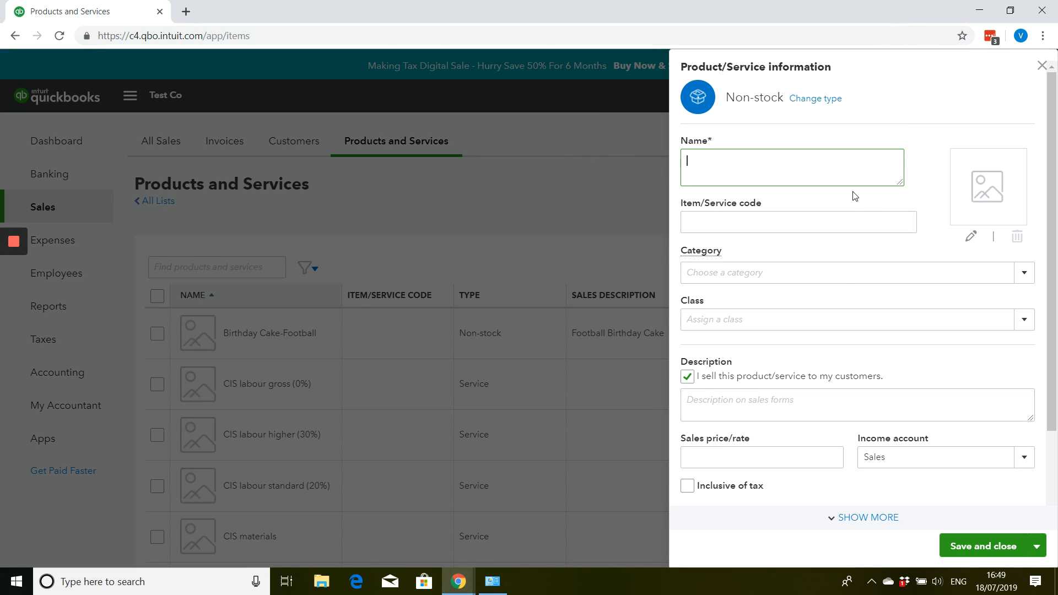
{"action": "left_click", "coordinate": [1042, 66]}
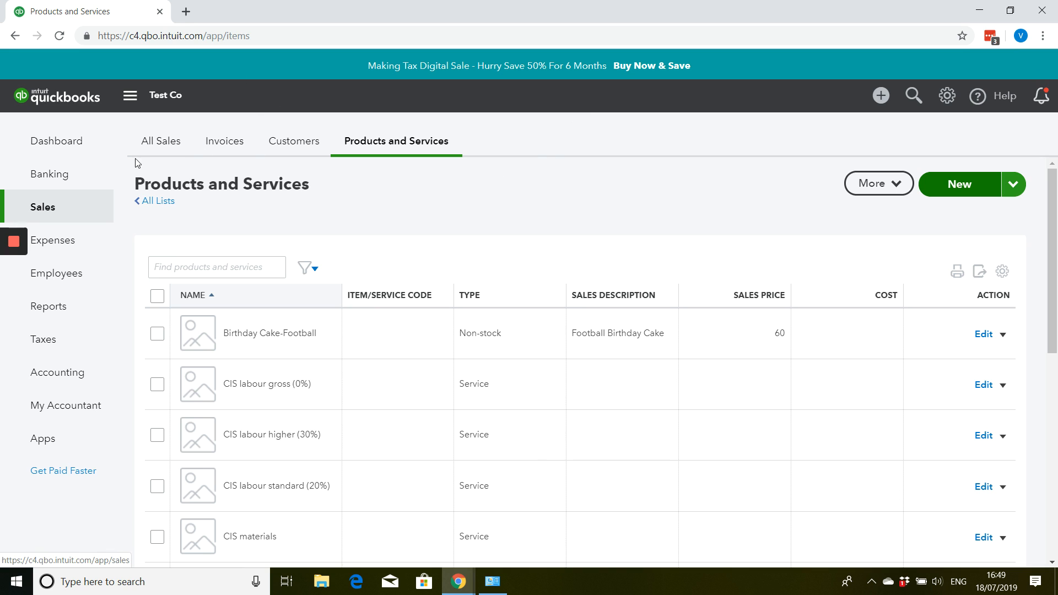
Step: Show the list of all sales transactions
{"action": "left_click", "coordinate": [162, 138]}
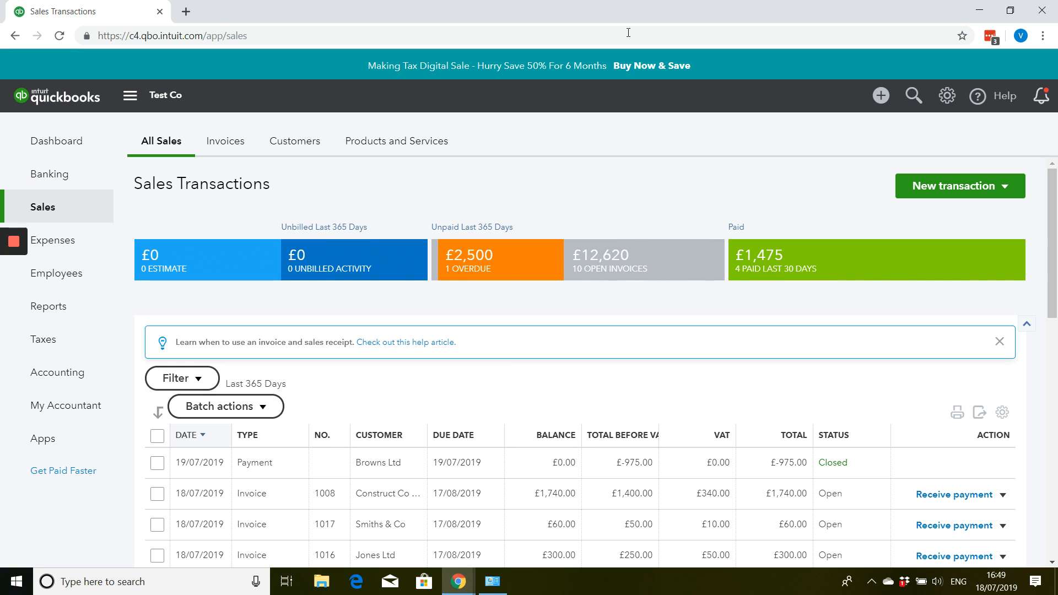
Step: Turn on Track stock quantity on hand in the Products and services section of the company's sales settings and save
{"action": "left_click", "coordinate": [947, 95]}
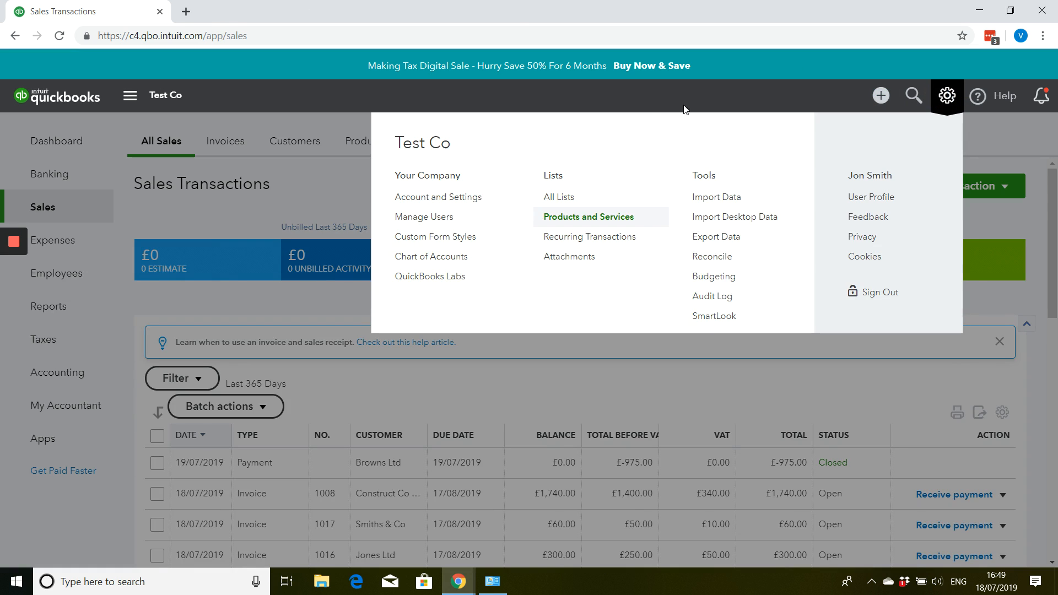
{"action": "left_click", "coordinate": [454, 197]}
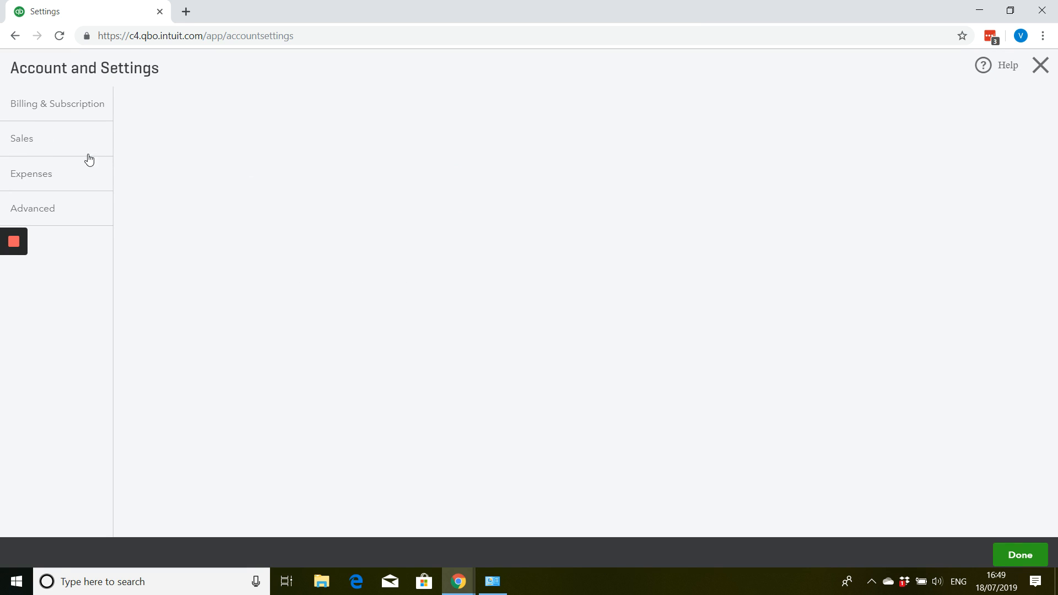
{"action": "left_click", "coordinate": [76, 148]}
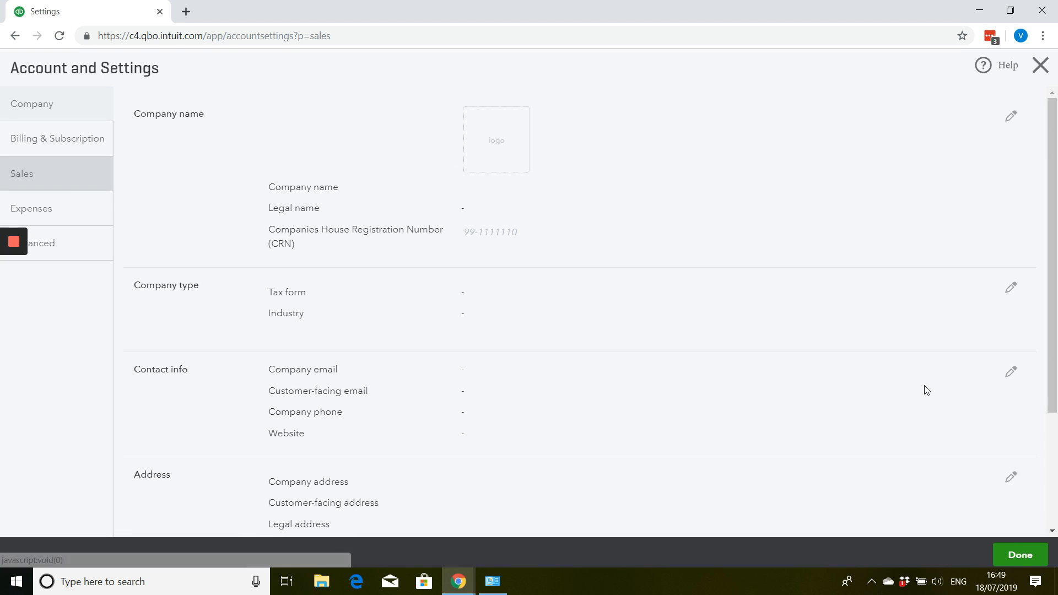
{"action": "left_click", "coordinate": [64, 180]}
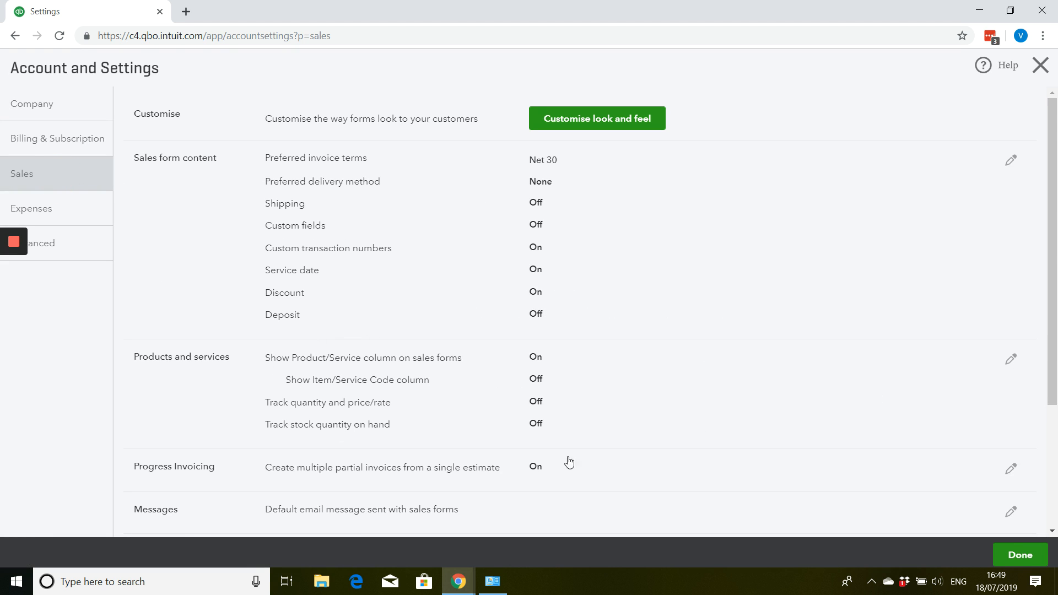
{"action": "left_click", "coordinate": [1012, 359]}
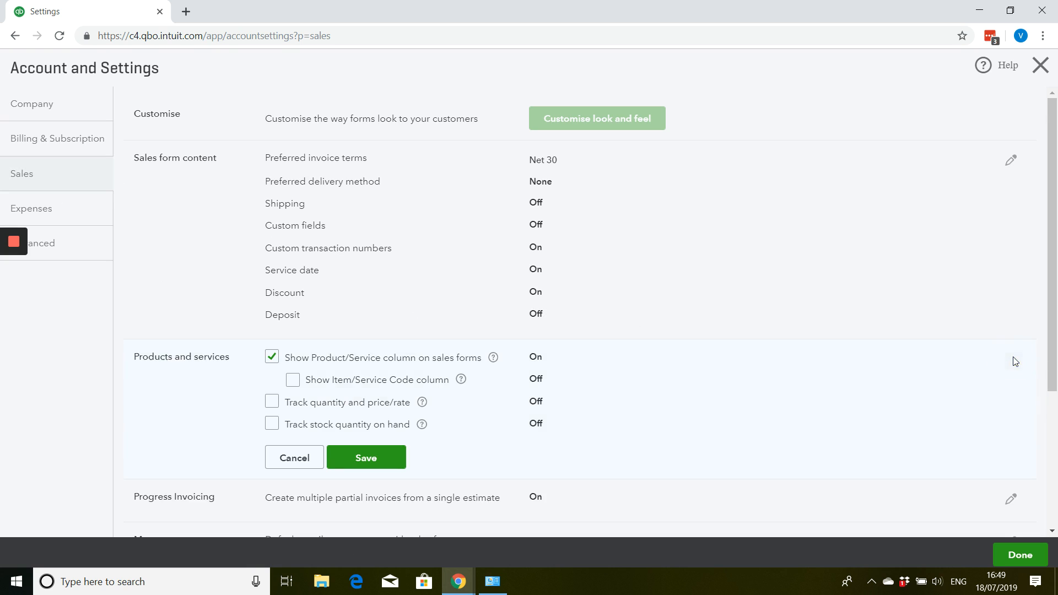
{"action": "left_click", "coordinate": [272, 424]}
{"action": "left_click", "coordinate": [355, 467]}
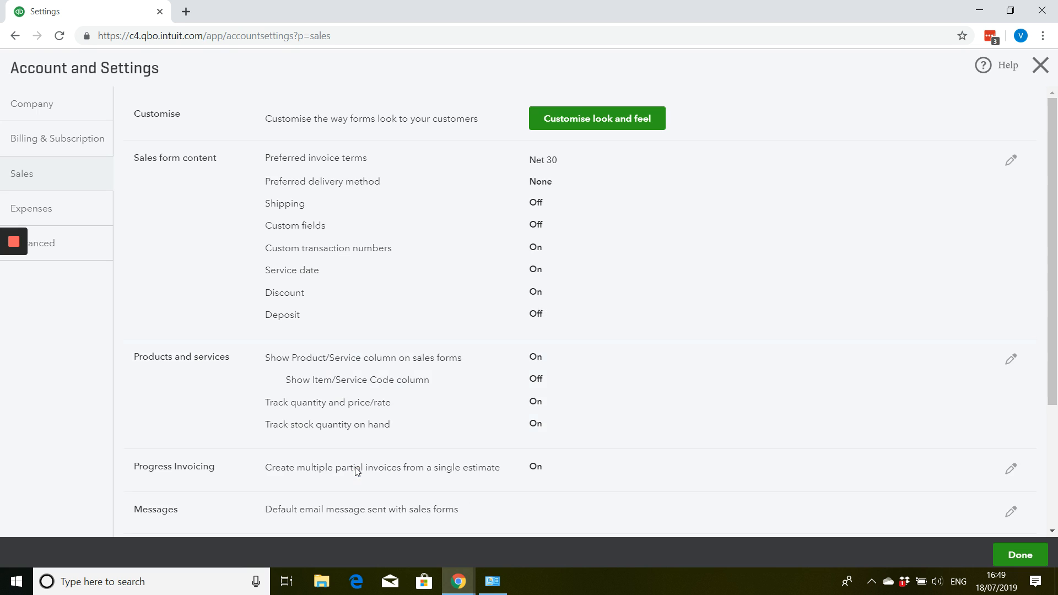
Step: Review the bill, expense and purchase order options in the expense settings, then close Account and Settings
{"action": "left_click", "coordinate": [23, 213]}
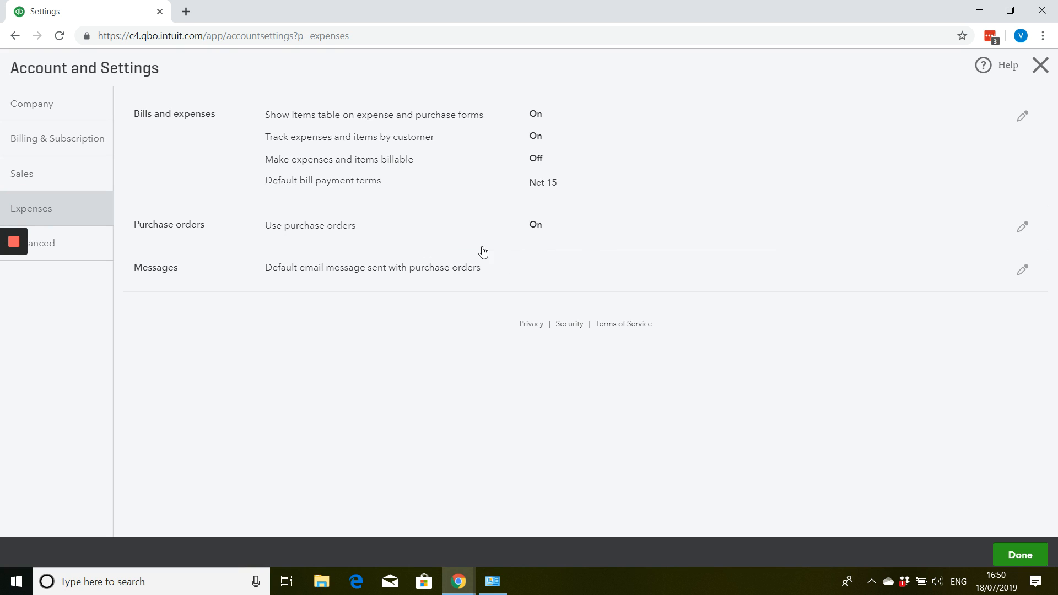
{"action": "left_click", "coordinate": [1040, 66]}
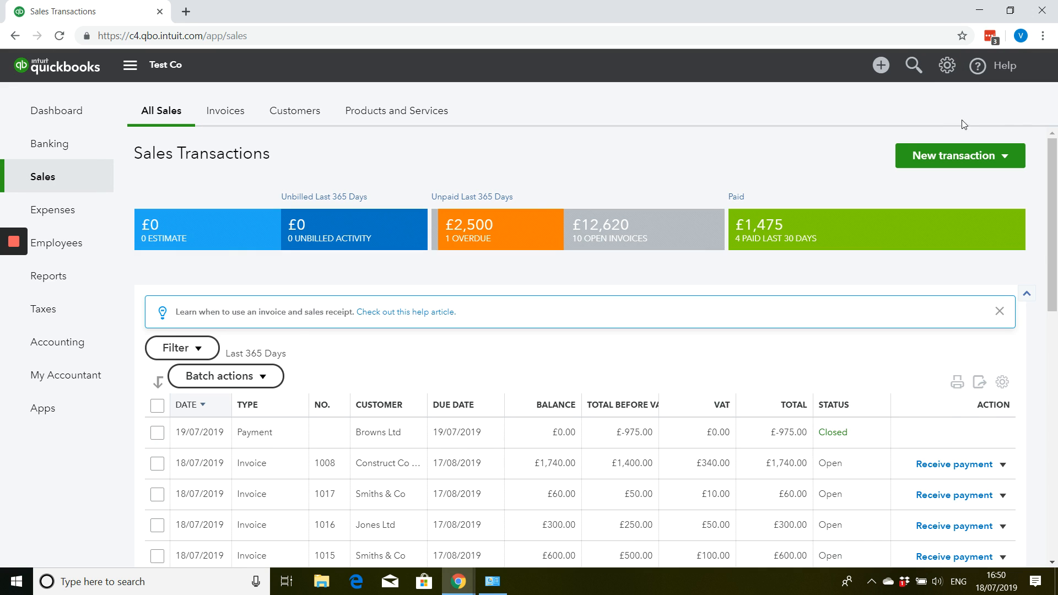
Step: Create a new invoice for Sawyers Way and set the first line's service date to 16/07/2019
{"action": "left_click", "coordinate": [994, 187]}
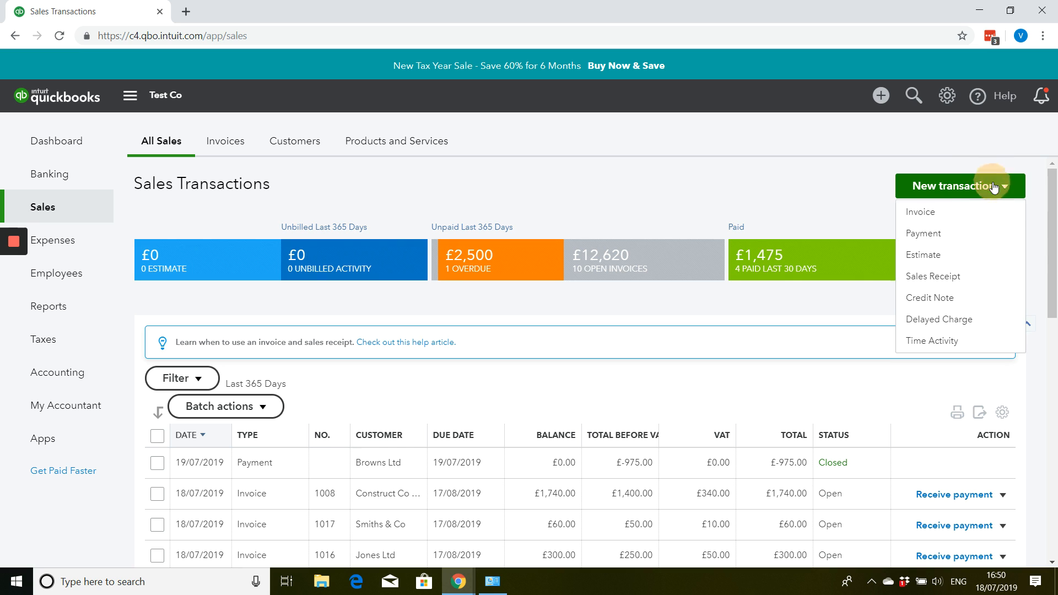
{"action": "left_click", "coordinate": [920, 211]}
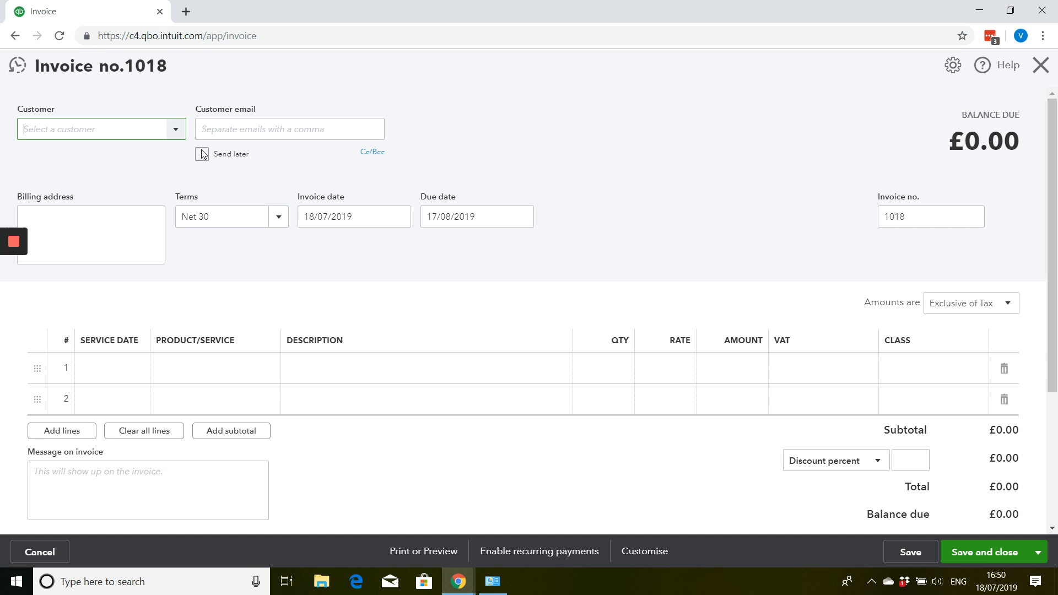
{"action": "left_click", "coordinate": [178, 128]}
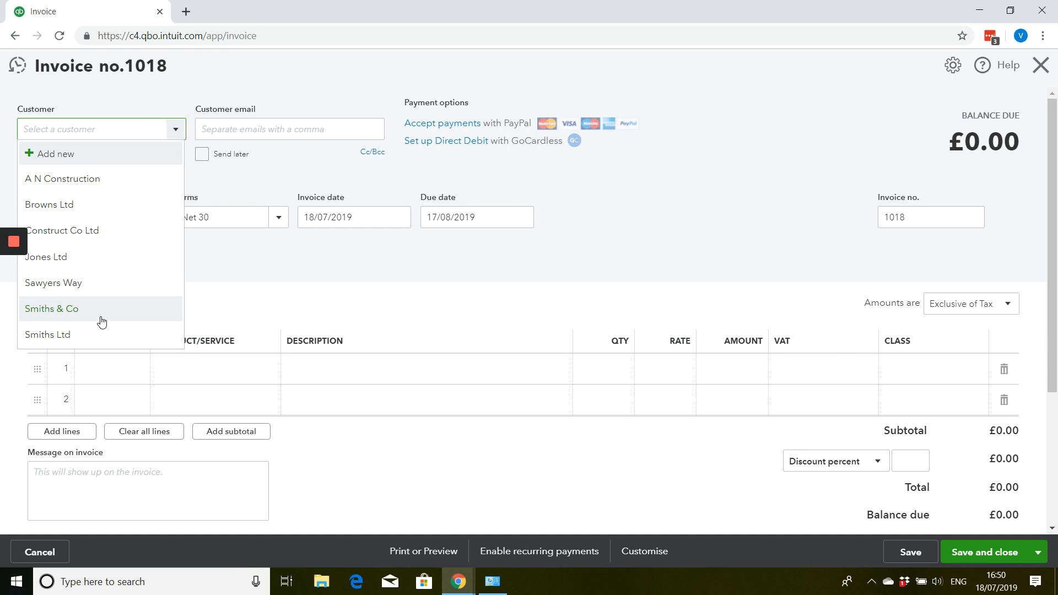
{"action": "left_click", "coordinate": [87, 296]}
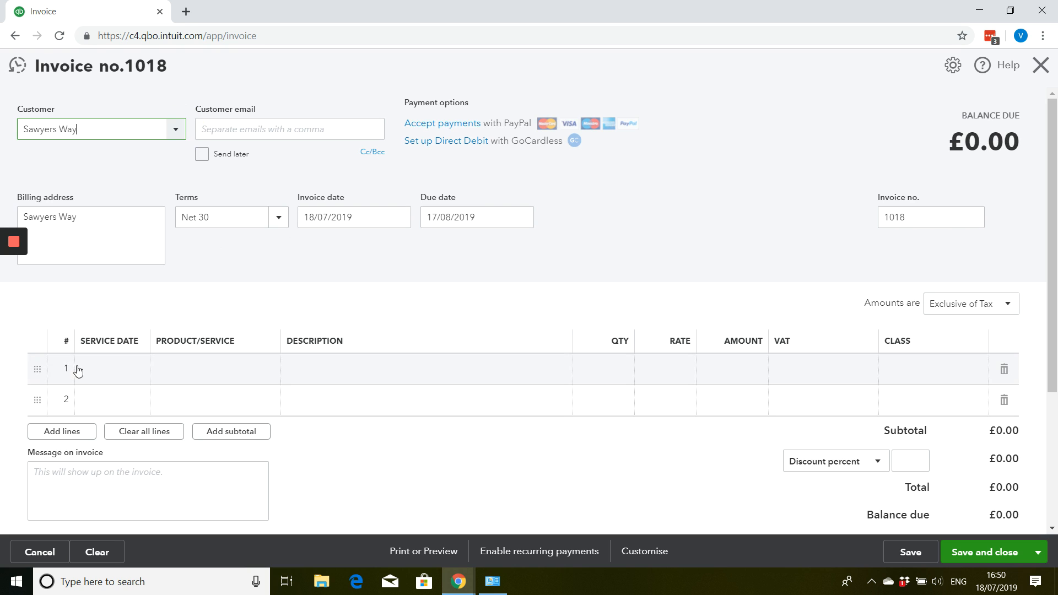
{"action": "left_click", "coordinate": [140, 379]}
{"action": "left_click", "coordinate": [141, 378]}
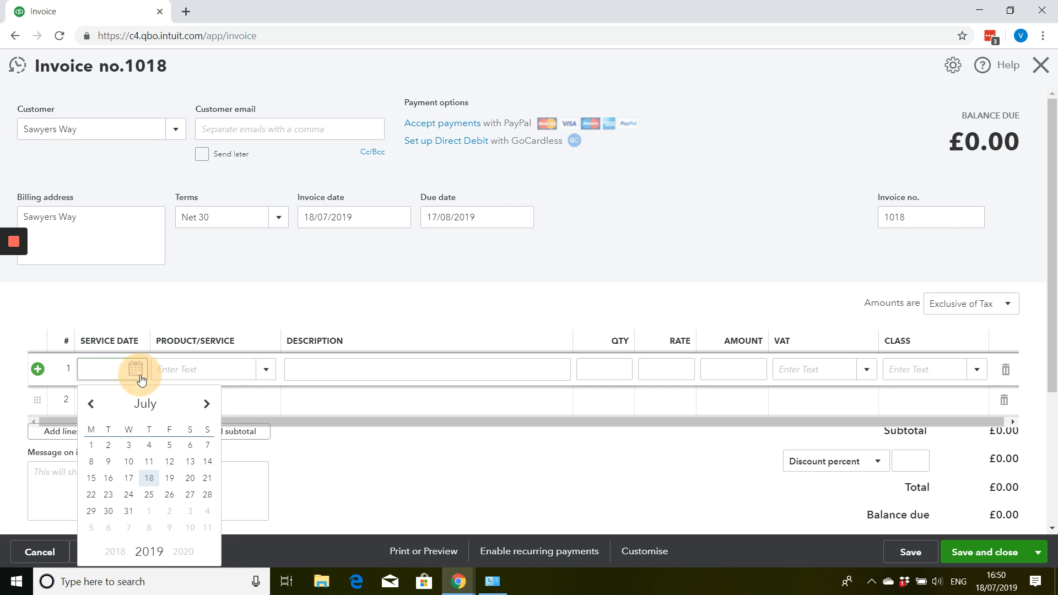
{"action": "left_click", "coordinate": [114, 475]}
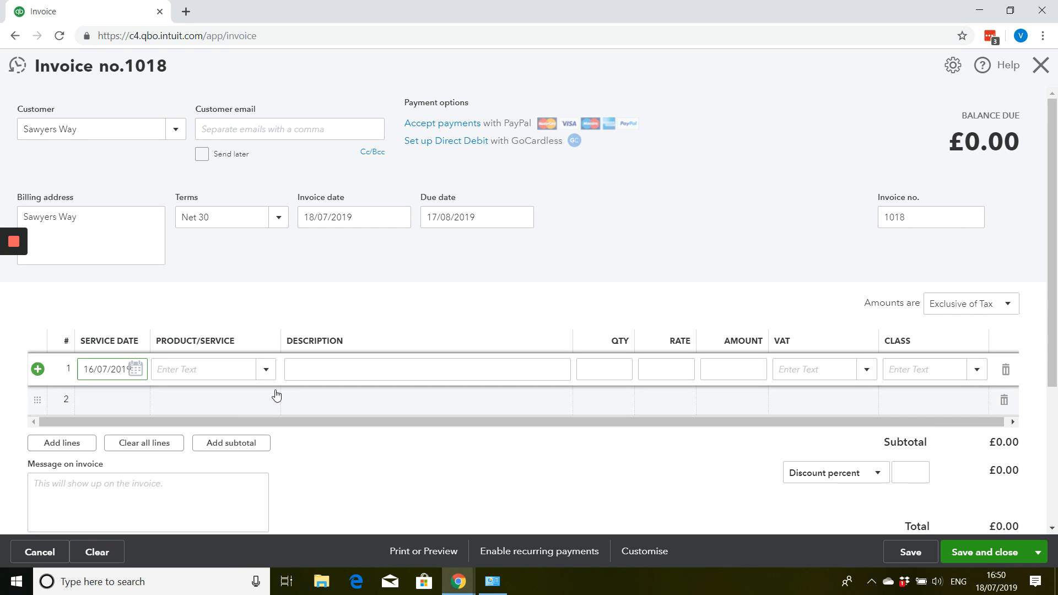
Step: Add a new stock product from the invoice's first line and name it T-shirts-medium size
{"action": "left_click", "coordinate": [269, 374]}
{"action": "left_click", "coordinate": [225, 141]}
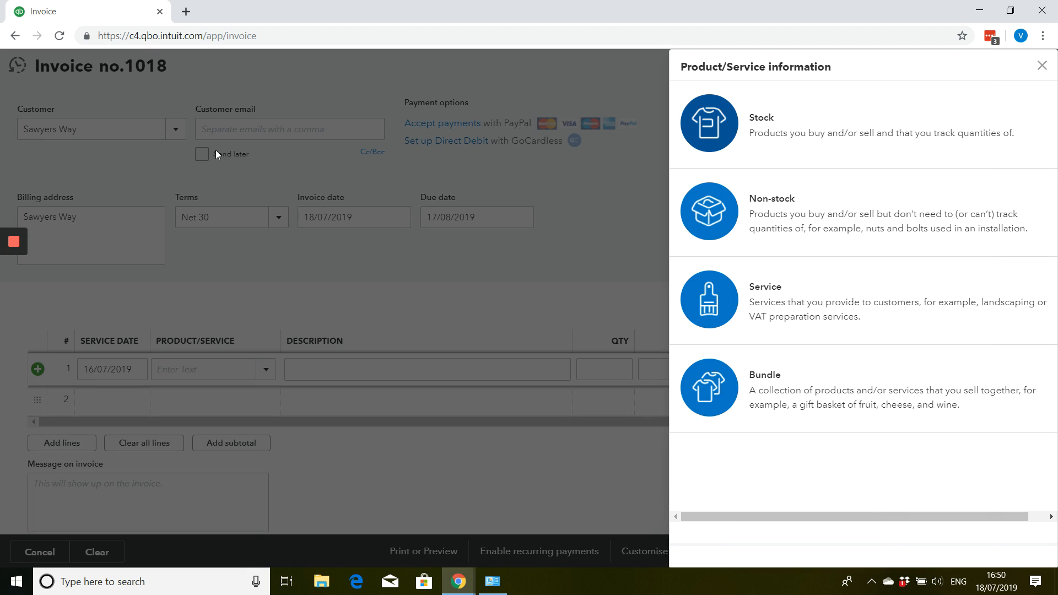
{"action": "left_click", "coordinate": [851, 150]}
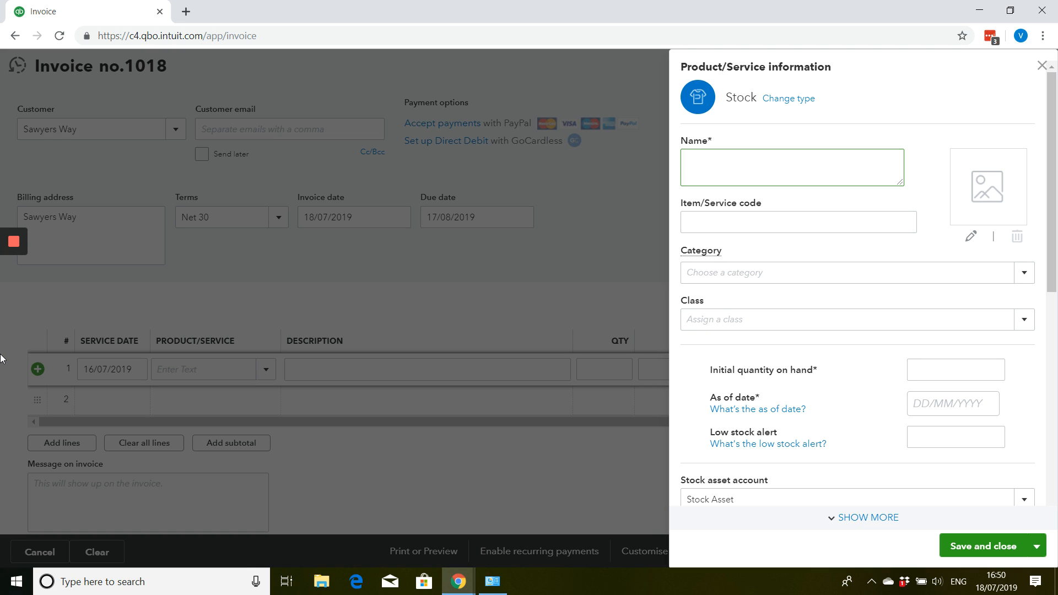
{"action": "type", "text": "T"}
{"action": "mouse_move", "coordinate": [2, 335]}
{"action": "type", "text": "-shirts-medium size"}
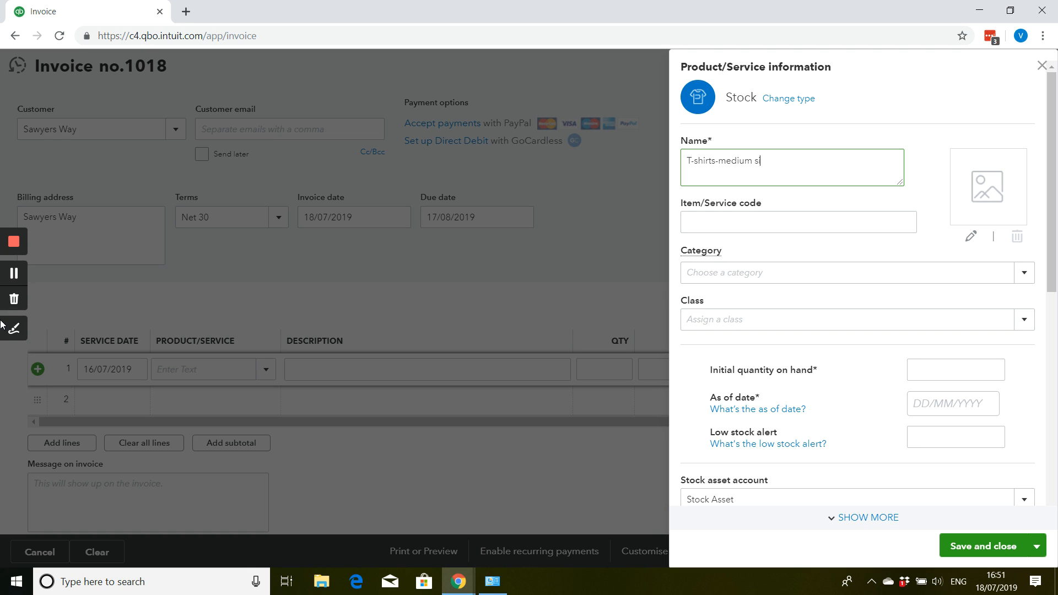
Step: Set the product's initial quantity on hand to 15, as of date to 30/06/2019 and low stock alert to 5
{"action": "key", "text": "Tab"}
{"action": "key", "text": "Tab"}
{"action": "key", "text": "Tab"}
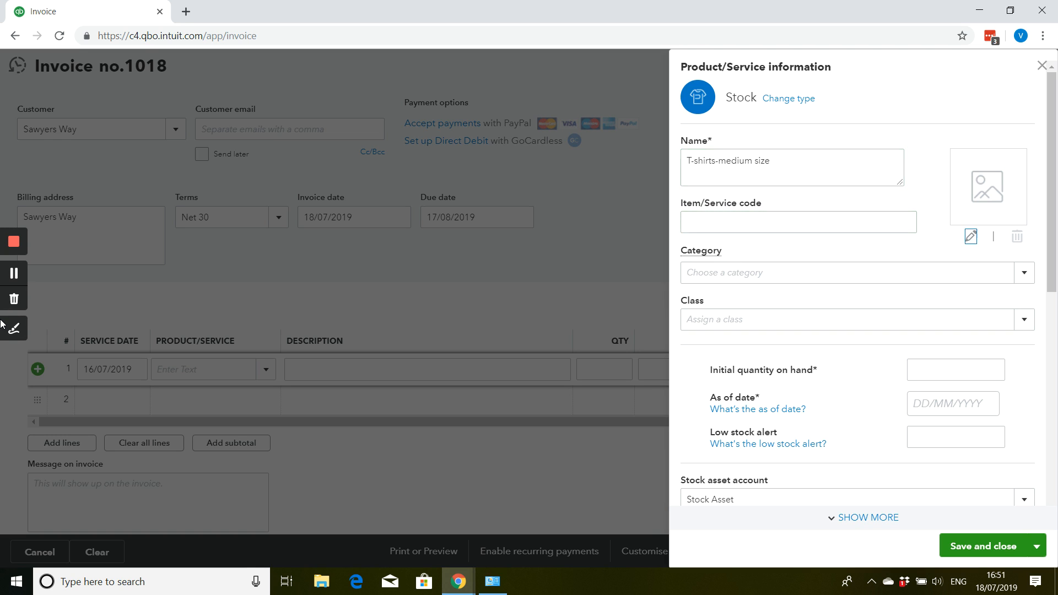
{"action": "key", "text": "Tab"}
{"action": "key", "text": "Tab"}
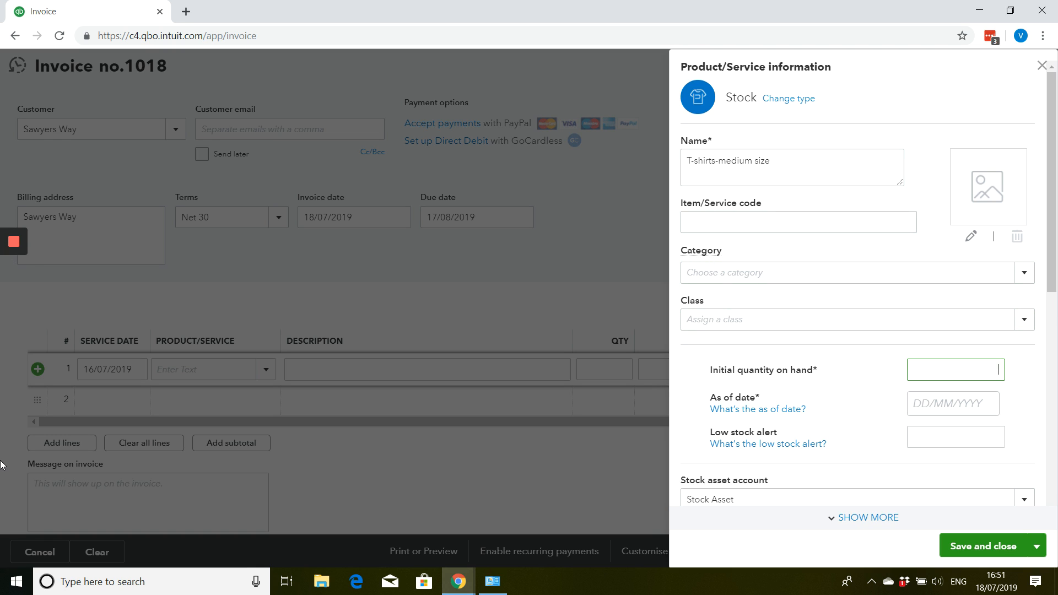
{"action": "type", "text": "15.00"}
{"action": "key", "text": "Tab"}
{"action": "type", "text": "30062019"}
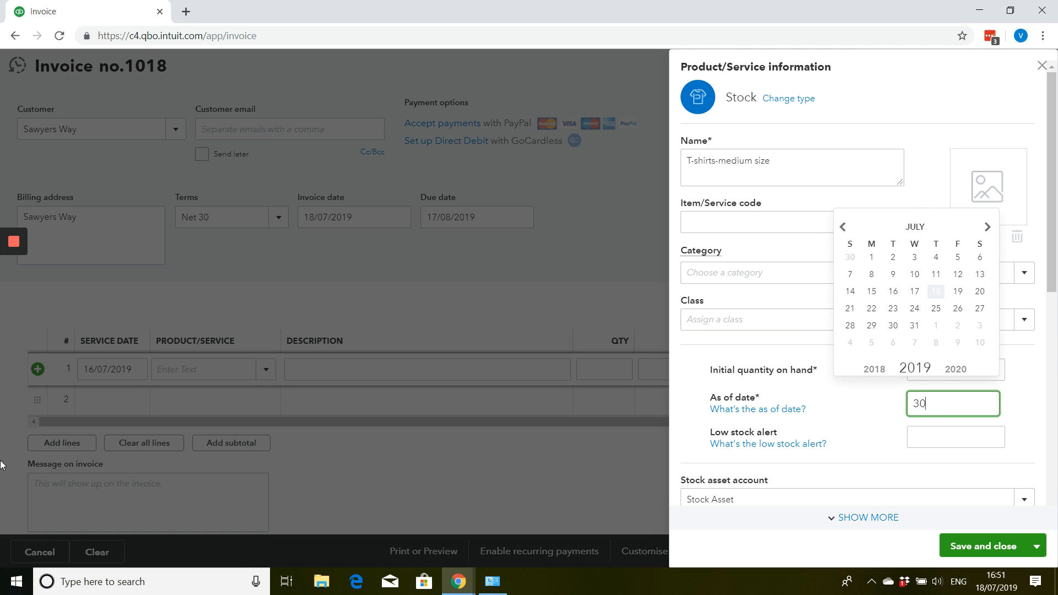
{"action": "key", "text": "Tab"}
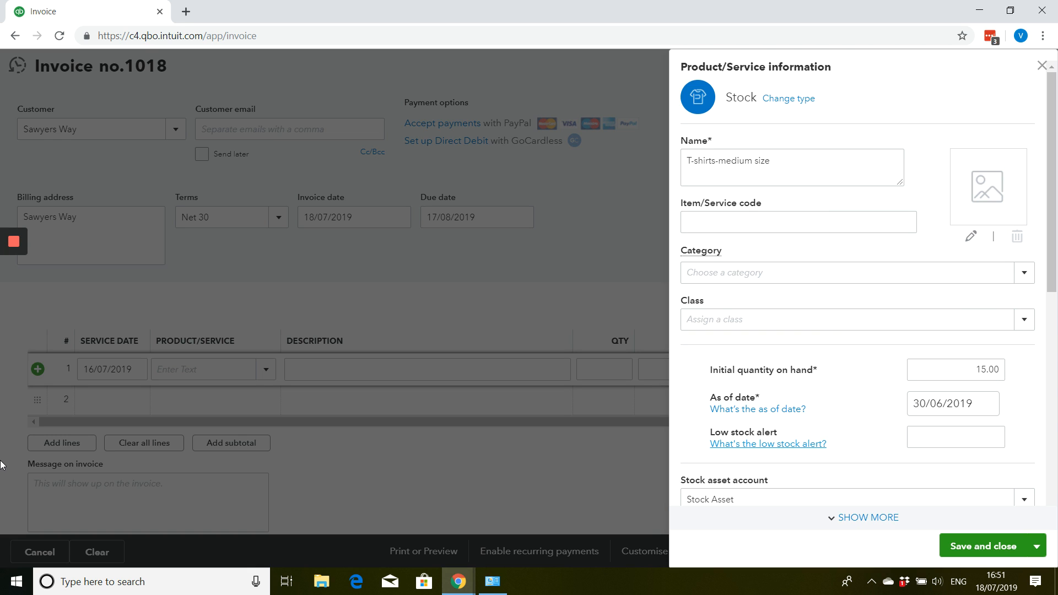
{"action": "left_click_drag", "start_coordinate": [932, 424], "coordinate": [934, 430]}
{"action": "left_click", "coordinate": [935, 434]}
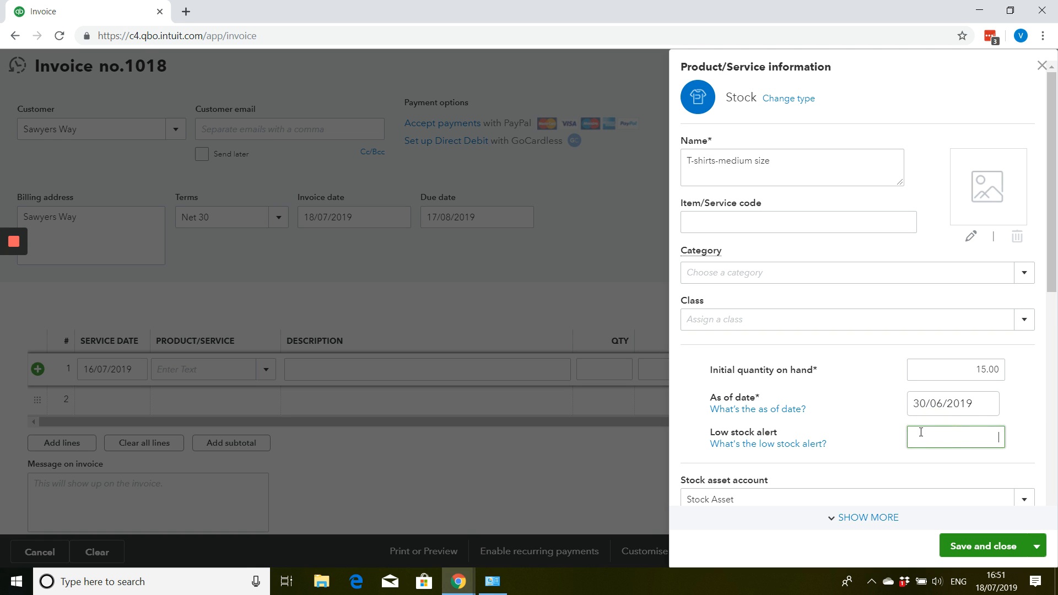
{"action": "type", "text": "5.00"}
{"action": "key", "text": "Tab"}
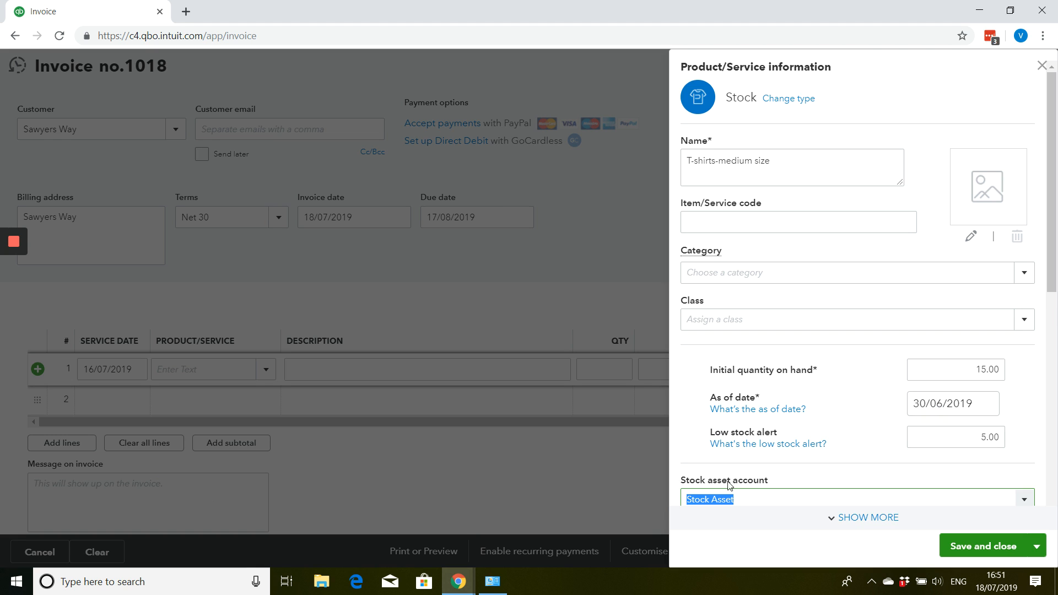
Step: Enter the sales description Medium T-shirt and a sales price of 25.00, inclusive of tax at 20.0% S
{"action": "scroll", "coordinate": [735, 444], "scroll_direction": "down", "scroll_amount": 6}
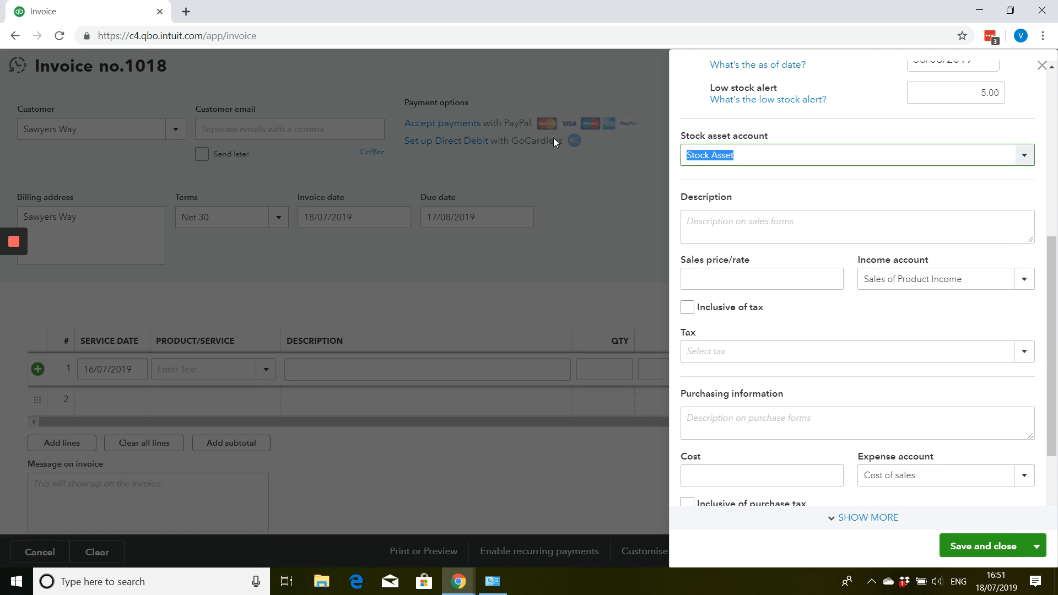
{"action": "left_click", "coordinate": [698, 226]}
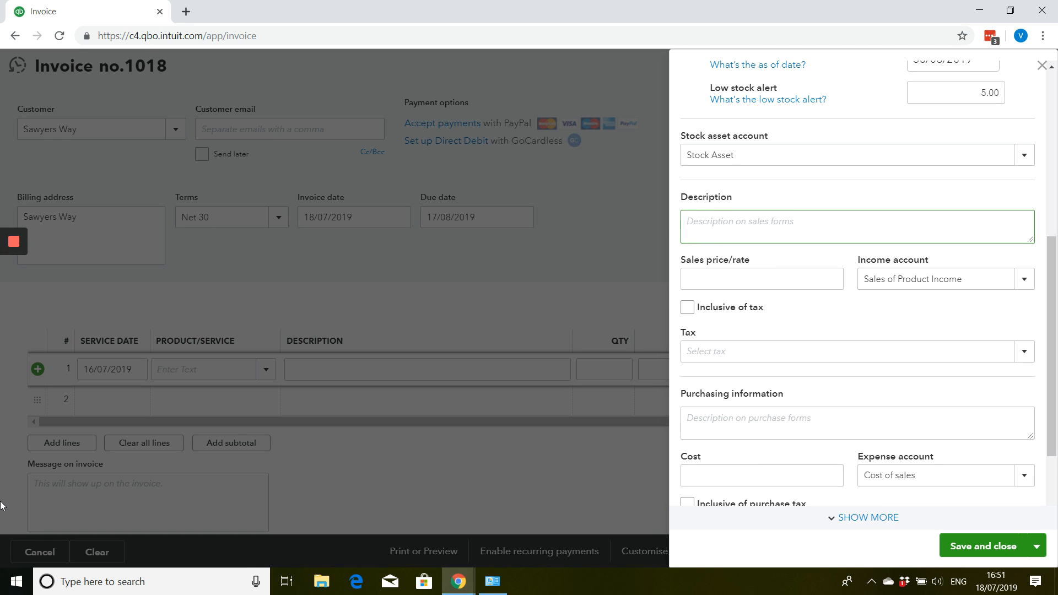
{"action": "type", "text": "Medium T-shirt"}
{"action": "key", "text": "Tab"}
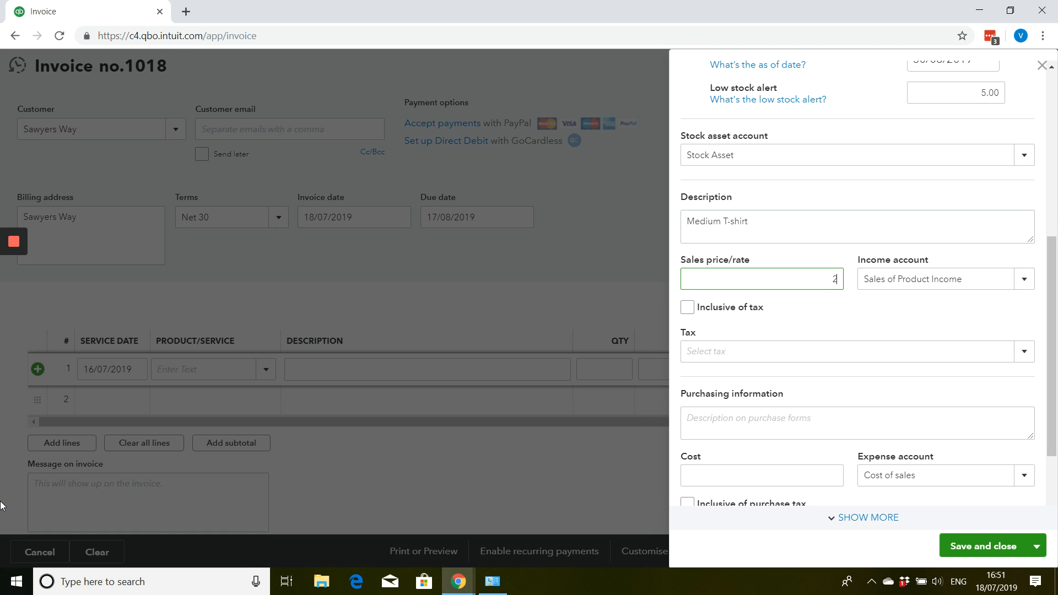
{"action": "type", "text": "25.00"}
{"action": "left_click", "coordinate": [688, 308]}
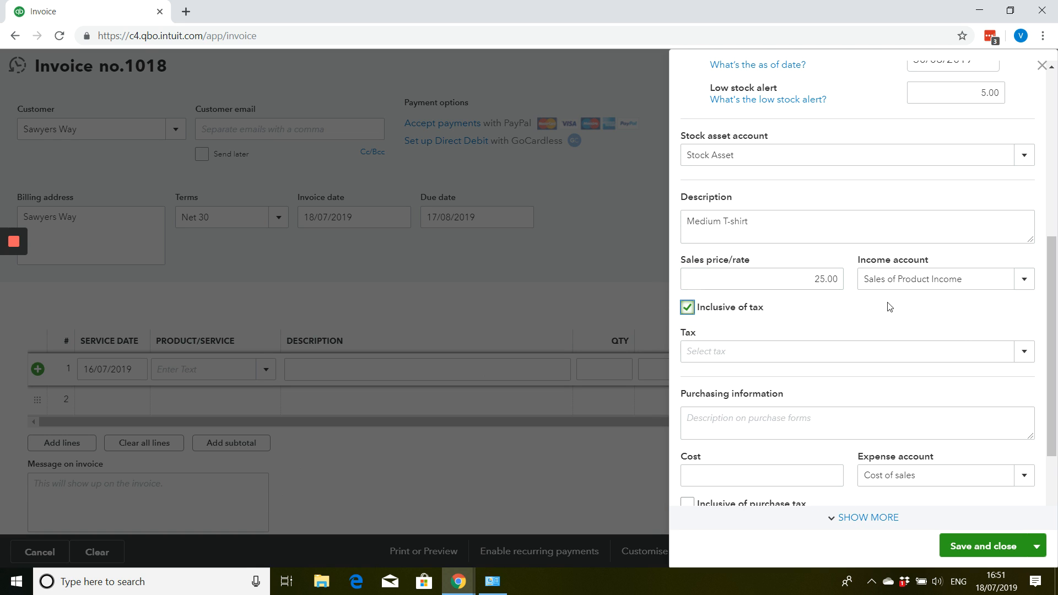
{"action": "left_click", "coordinate": [1019, 353]}
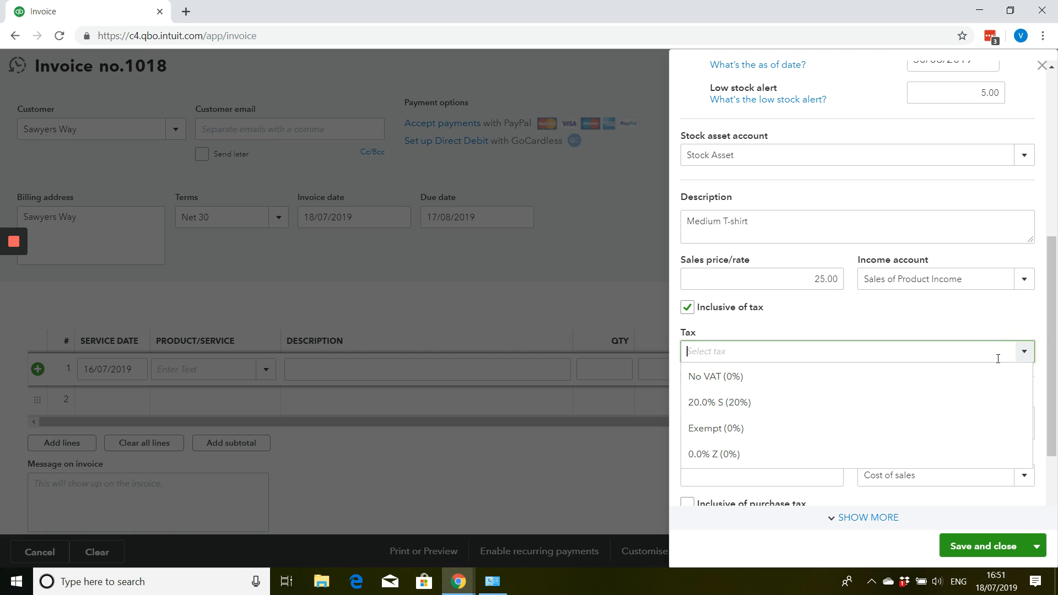
{"action": "left_click", "coordinate": [767, 403]}
Step: Enter Medium T-shirt as the product's purchasing description and set its cost to 5.00
{"action": "scroll", "coordinate": [760, 333], "scroll_direction": "down", "scroll_amount": 2}
{"action": "left_click", "coordinate": [753, 314]}
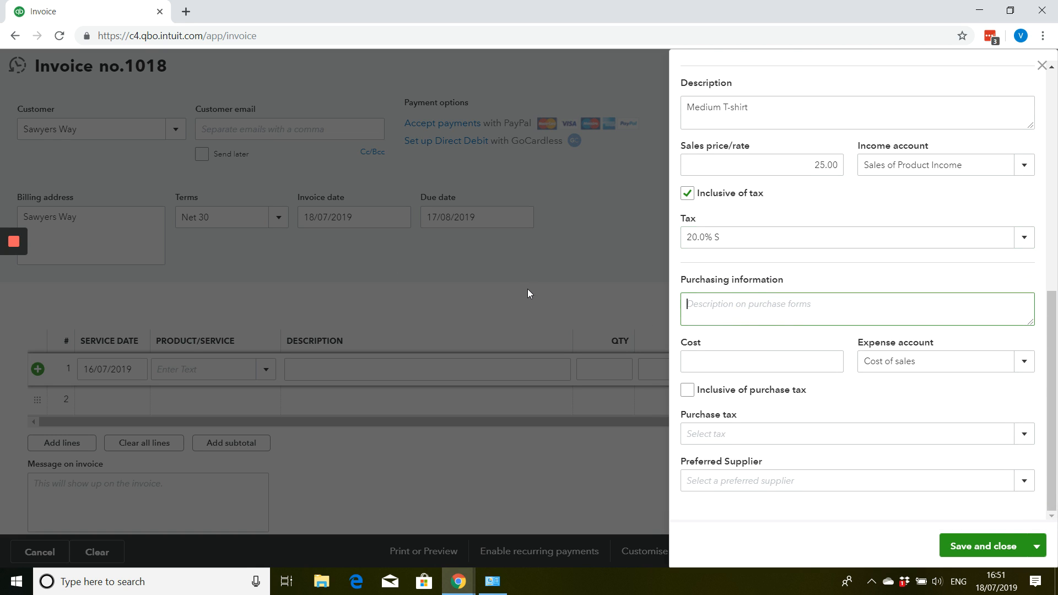
{"action": "type", "text": "Medium T-shirt"}
{"action": "key", "text": "Tab"}
{"action": "type", "text": "5.00"}
{"action": "key", "text": "Tab"}
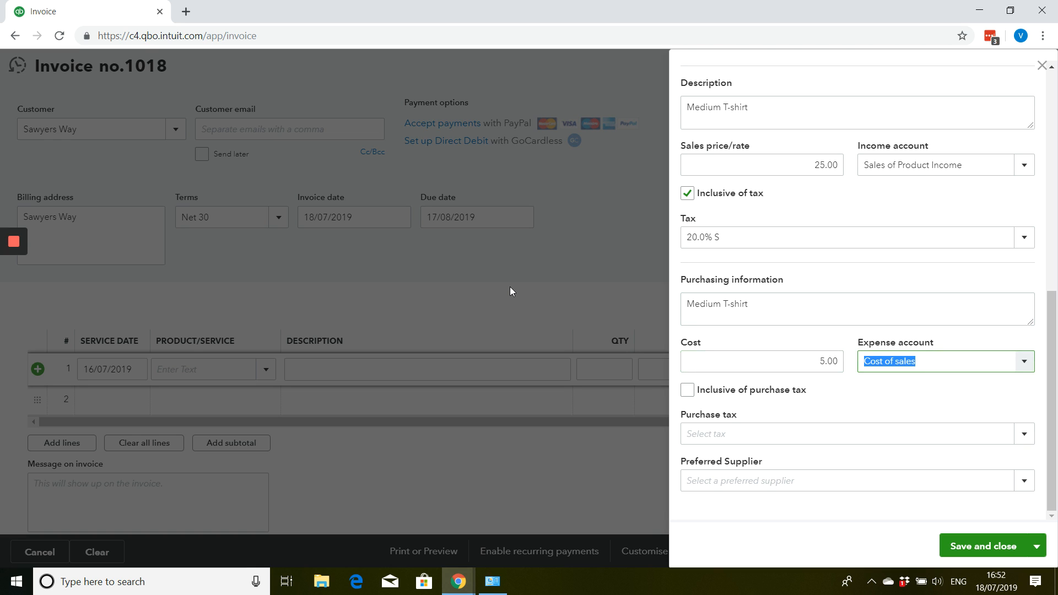
Step: Mark the product's cost as inclusive of purchase tax and set the purchase tax to 20.0% S
{"action": "left_click", "coordinate": [687, 389]}
{"action": "left_click", "coordinate": [703, 415]}
{"action": "type", "text": "20"}
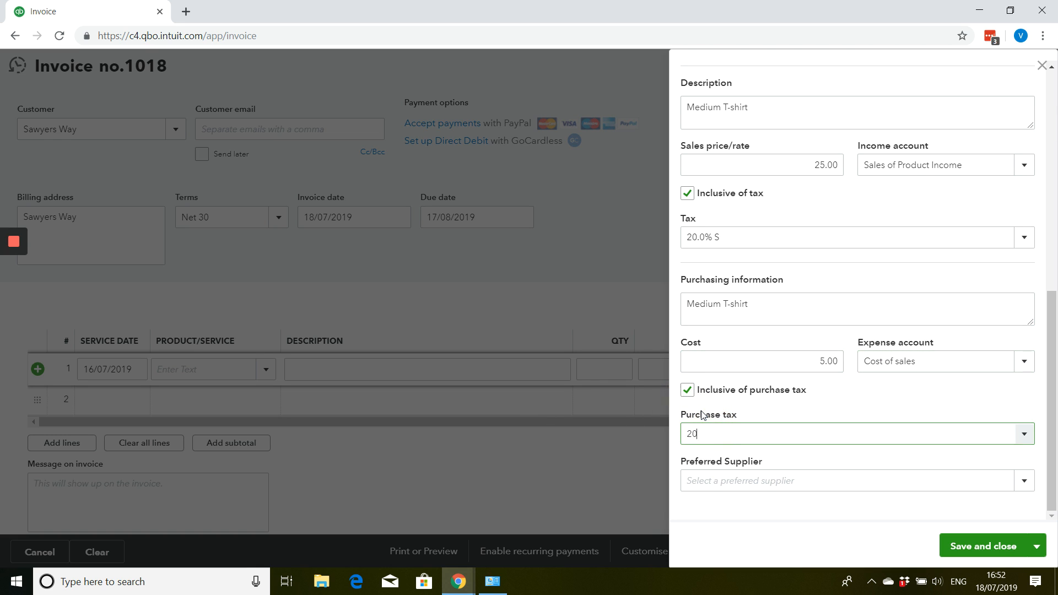
{"action": "key", "text": "Tab"}
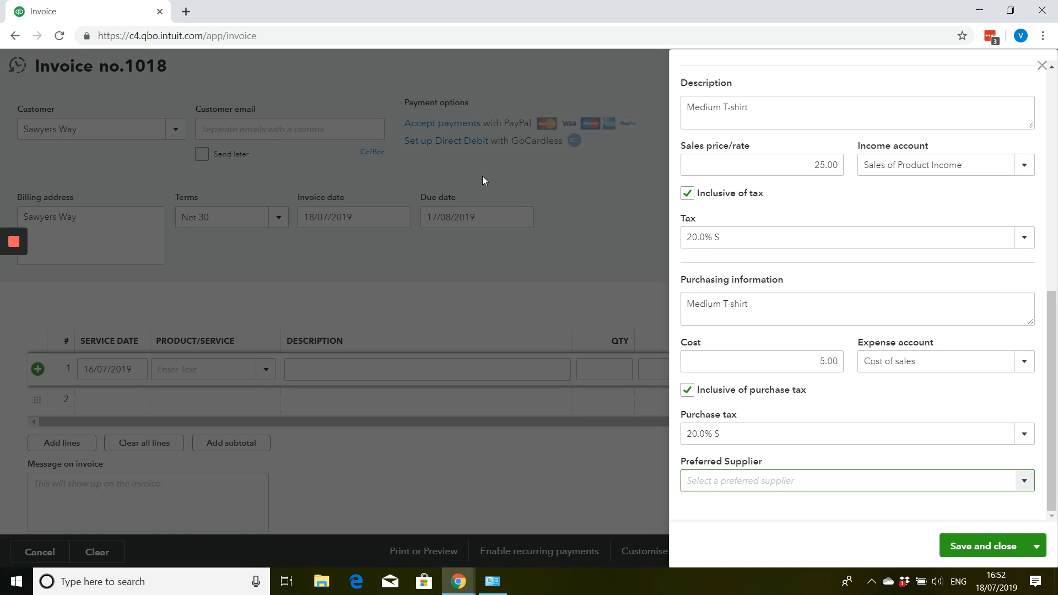
Step: Add Bebe as the product's preferred supplier, then save and close the product
{"action": "type", "text": "Bebe"}
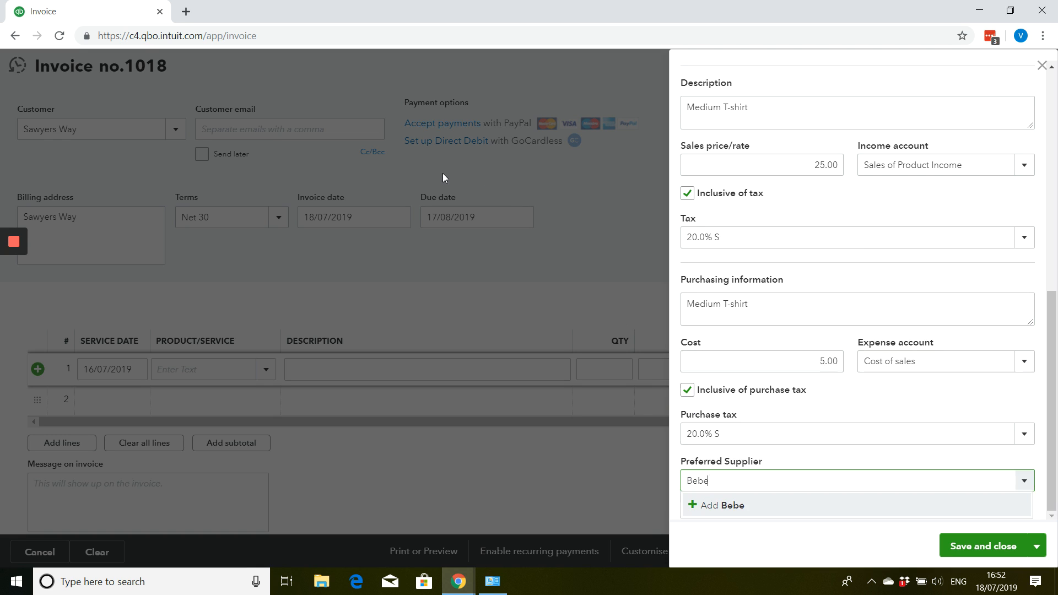
{"action": "left_click", "coordinate": [774, 506]}
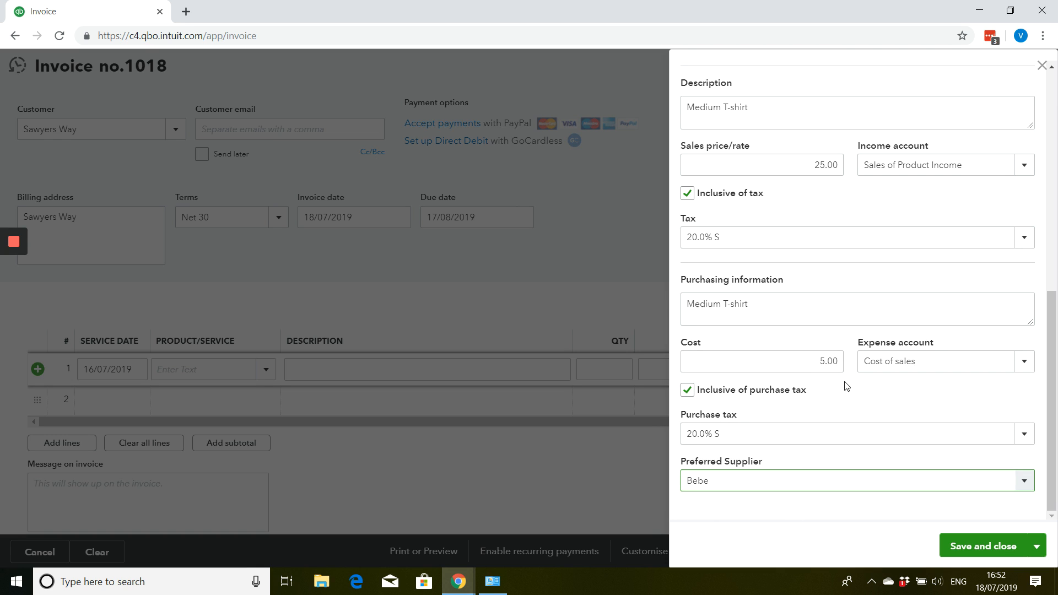
{"action": "left_click", "coordinate": [885, 356]}
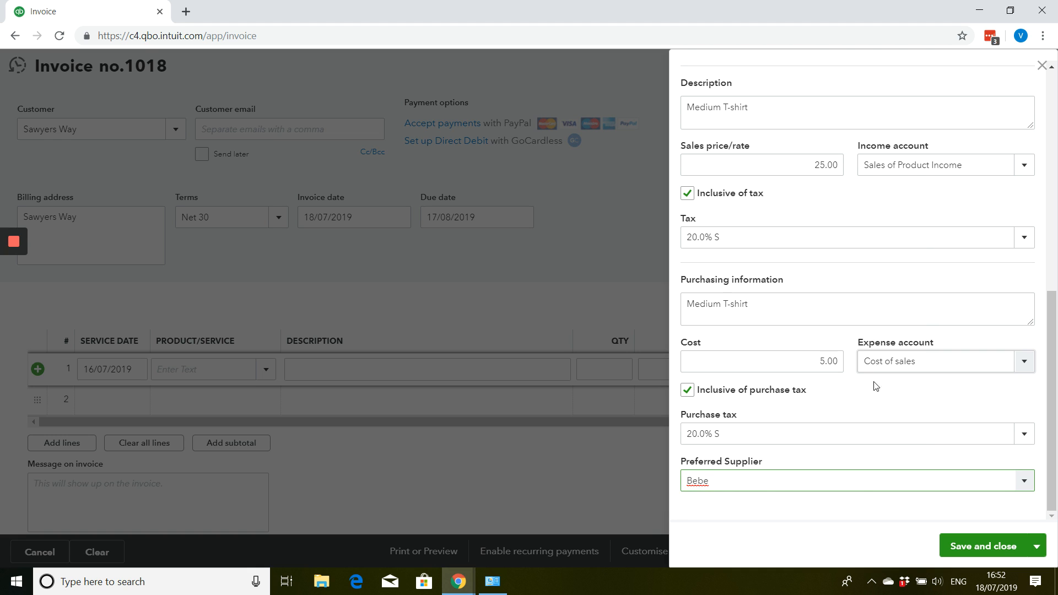
{"action": "left_click", "coordinate": [957, 544]}
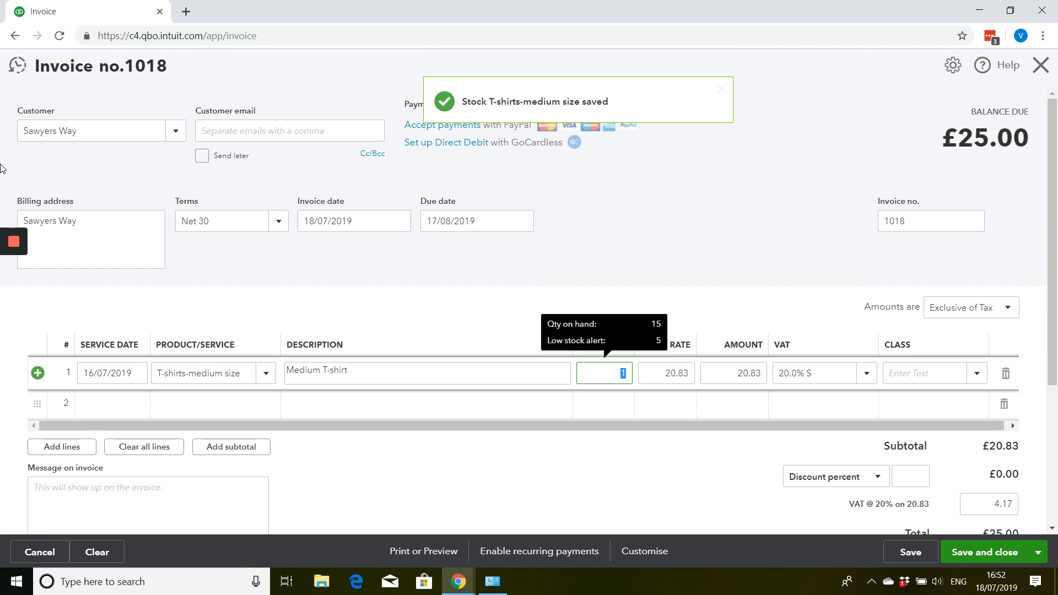
Step: Set the T-shirt line's quantity to 6 and the invoice's VAT amount to 25.02, then save and close the invoice without a class
{"action": "type", "text": "6"}
{"action": "key", "text": "Tab"}
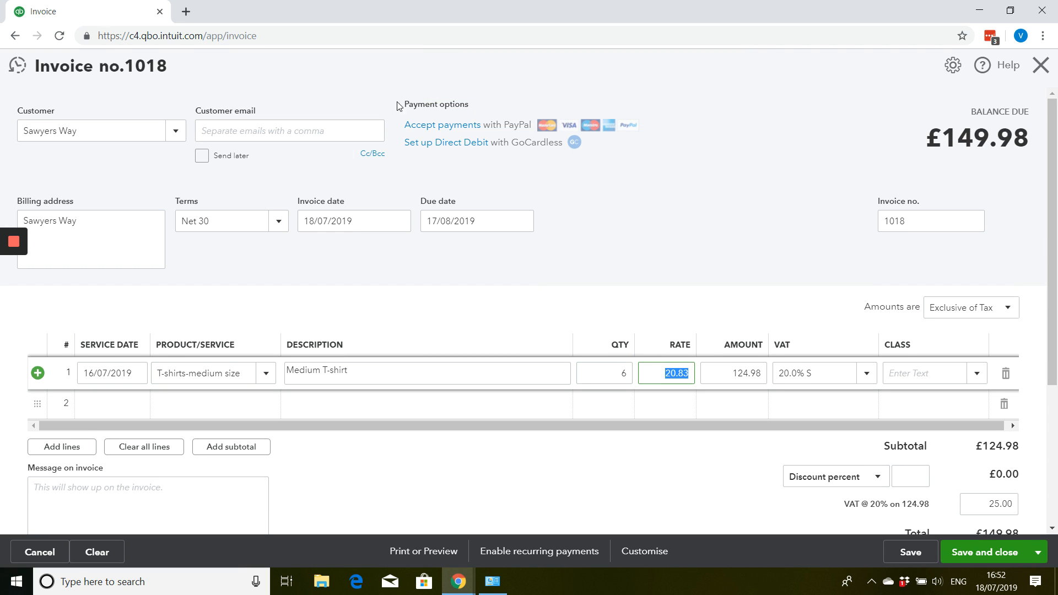
{"action": "scroll", "coordinate": [430, 113], "scroll_direction": "down", "scroll_amount": 3}
{"action": "scroll", "coordinate": [462, 114], "scroll_direction": "down", "scroll_amount": 1}
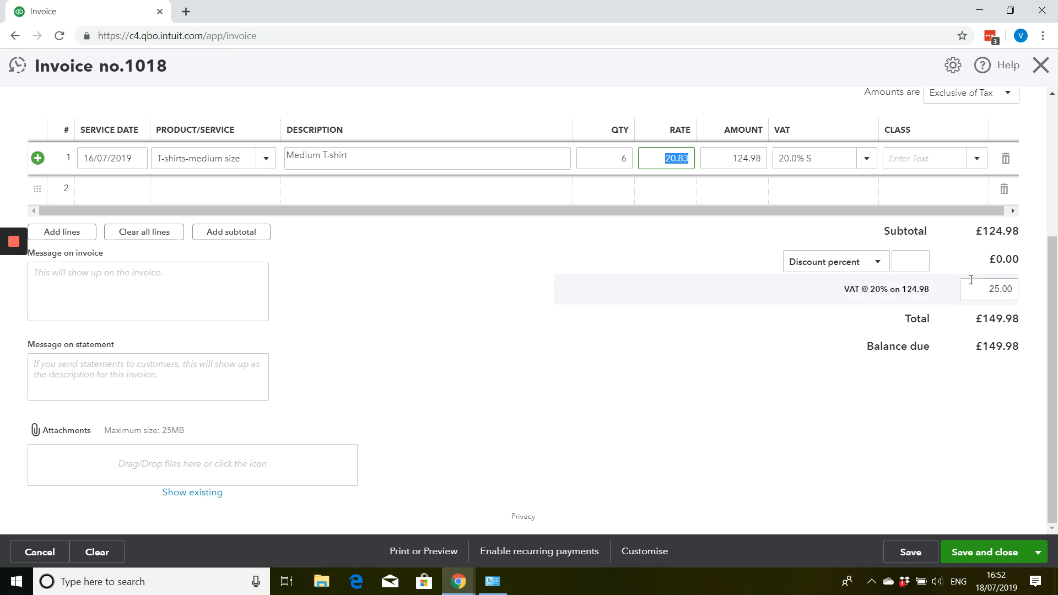
{"action": "left_click", "coordinate": [992, 288]}
{"action": "type", "text": "25.02"}
{"action": "key", "text": "Tab"}
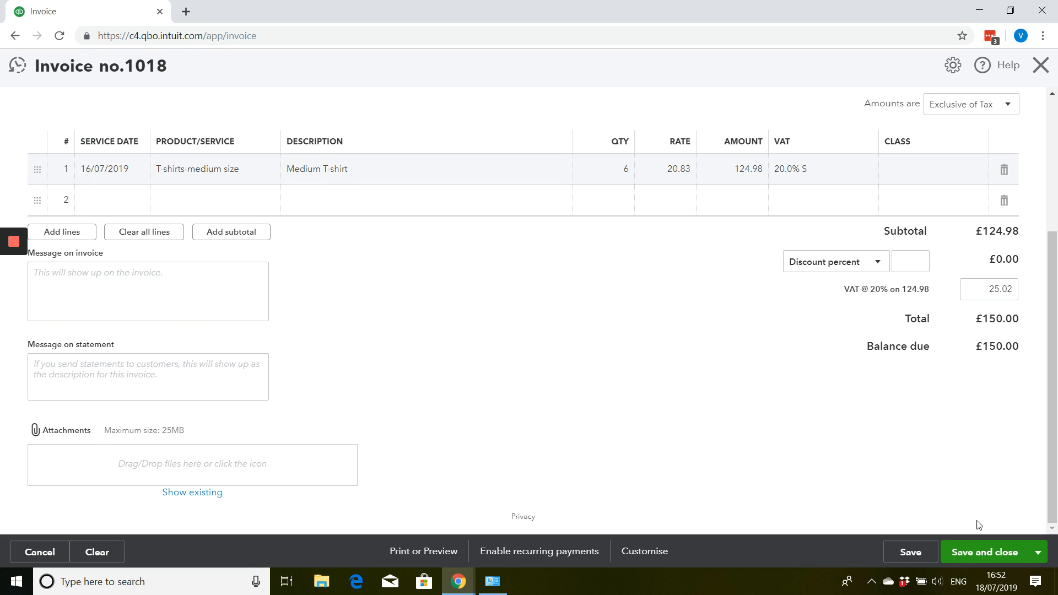
{"action": "left_click", "coordinate": [978, 553]}
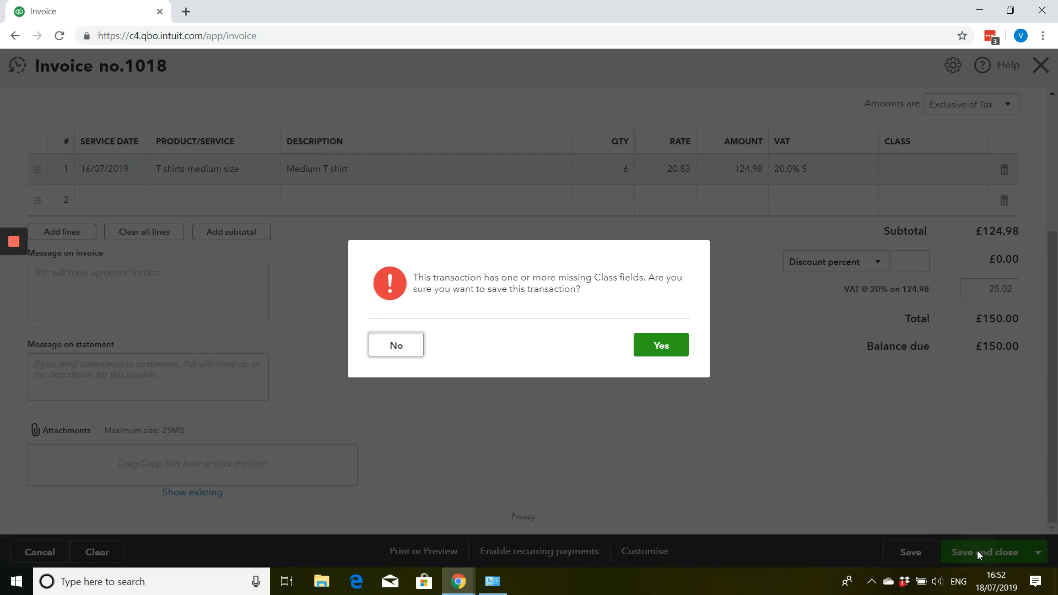
{"action": "left_click", "coordinate": [651, 348]}
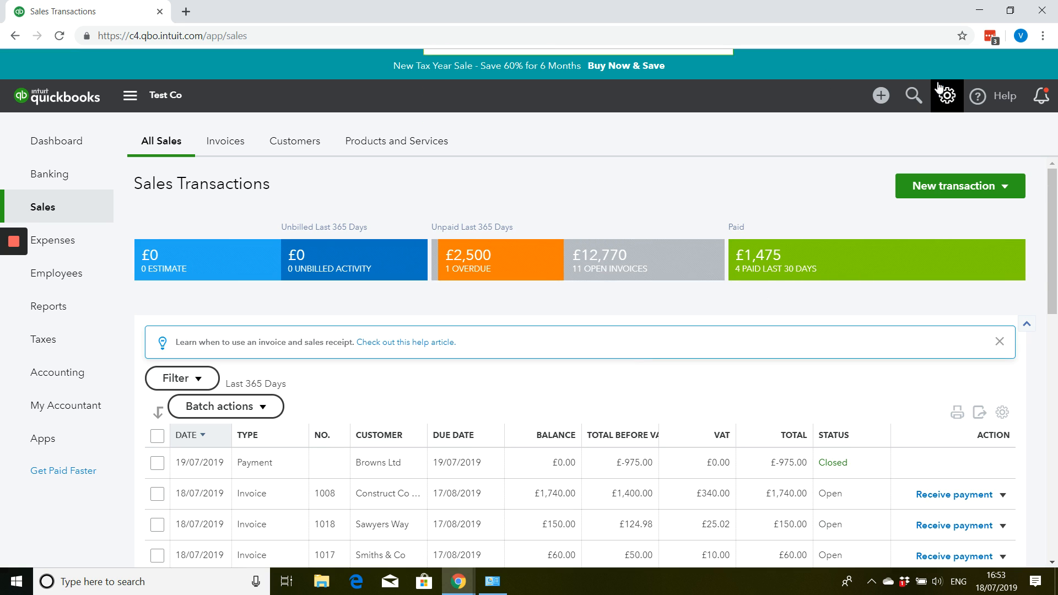
Step: Open the Products and Services list to review the stock items
{"action": "left_click", "coordinate": [948, 104]}
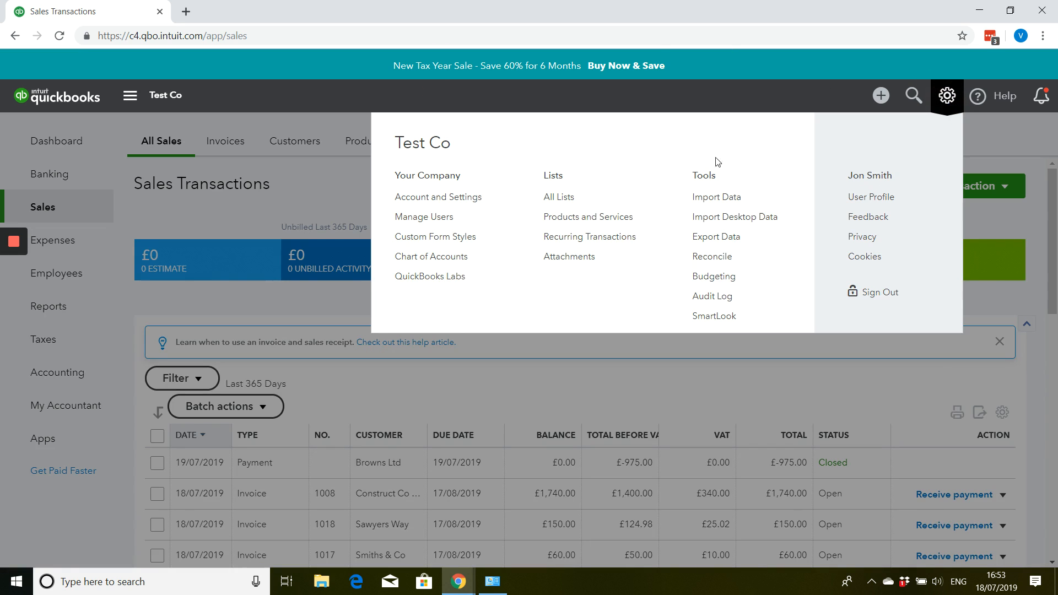
{"action": "left_click", "coordinate": [628, 224]}
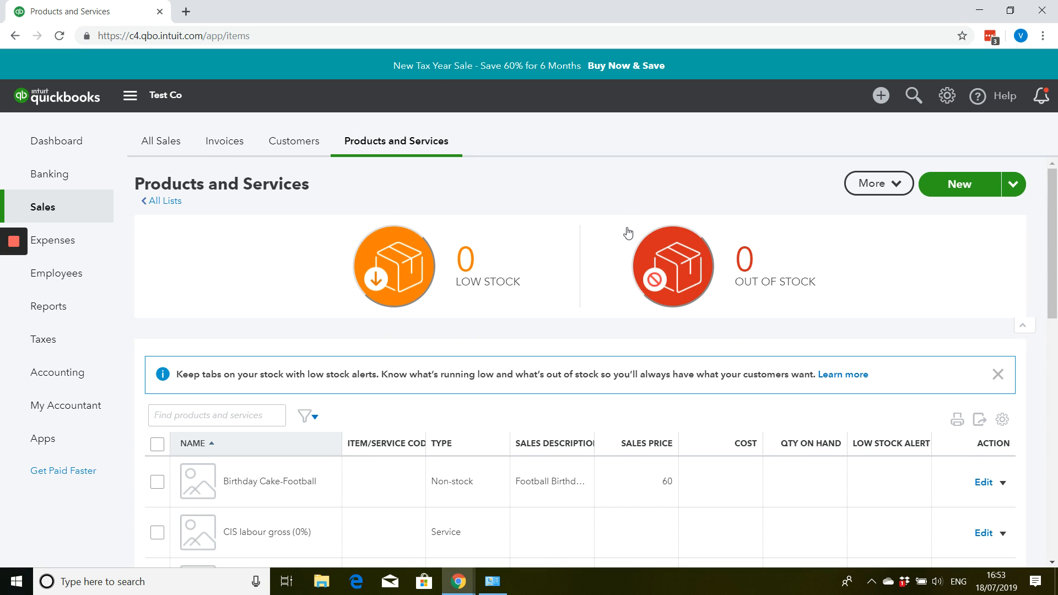
Step: Review the quantity on hand and low stock alert of the stock items in the products list
{"action": "scroll", "coordinate": [629, 233], "scroll_direction": "down", "scroll_amount": 4}
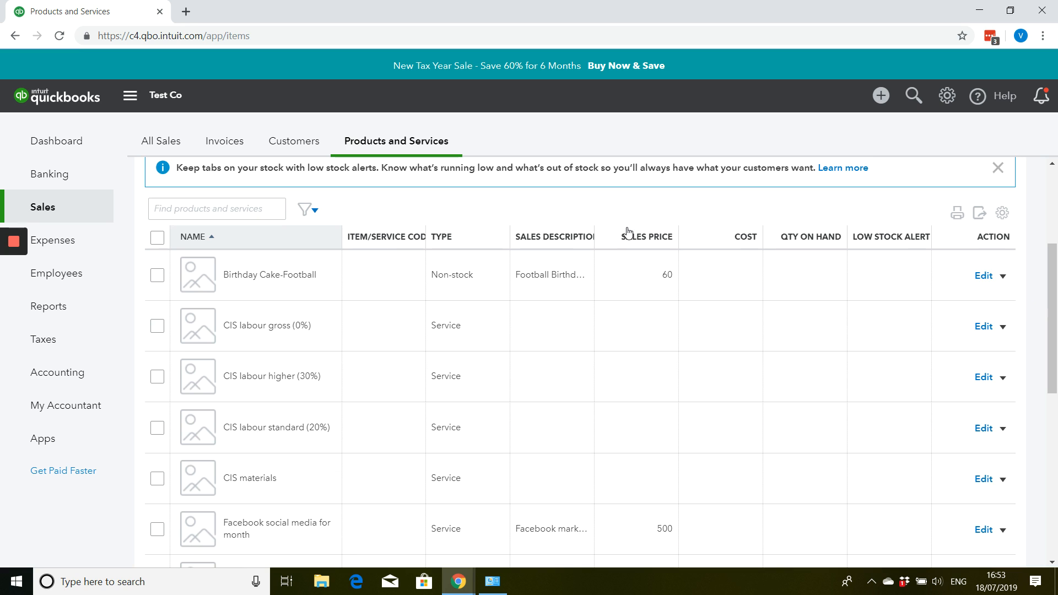
{"action": "scroll", "coordinate": [628, 233], "scroll_direction": "down", "scroll_amount": 6}
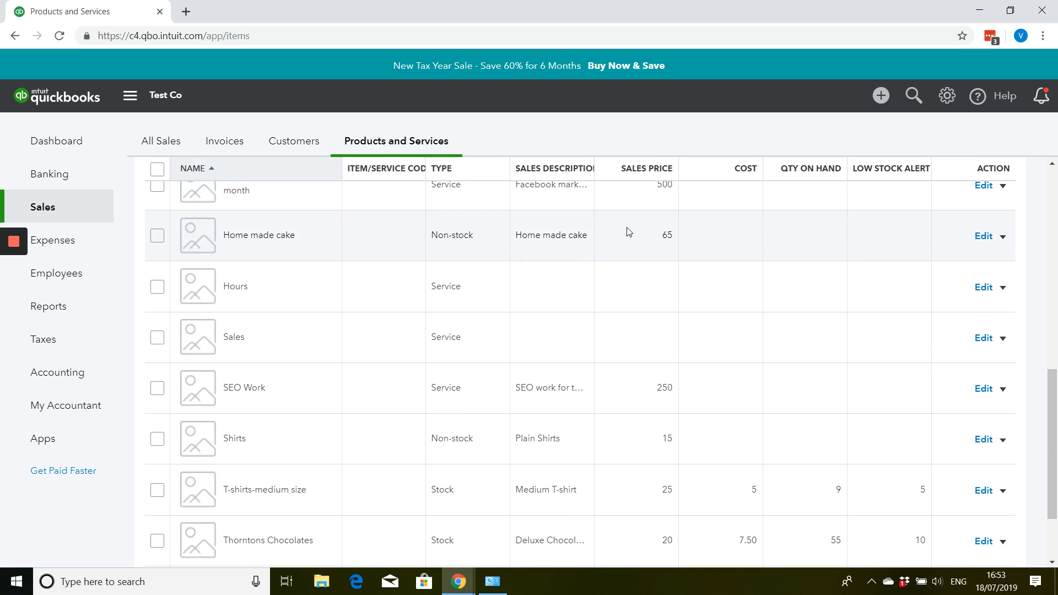
{"action": "scroll", "coordinate": [629, 233], "scroll_direction": "down", "scroll_amount": 2}
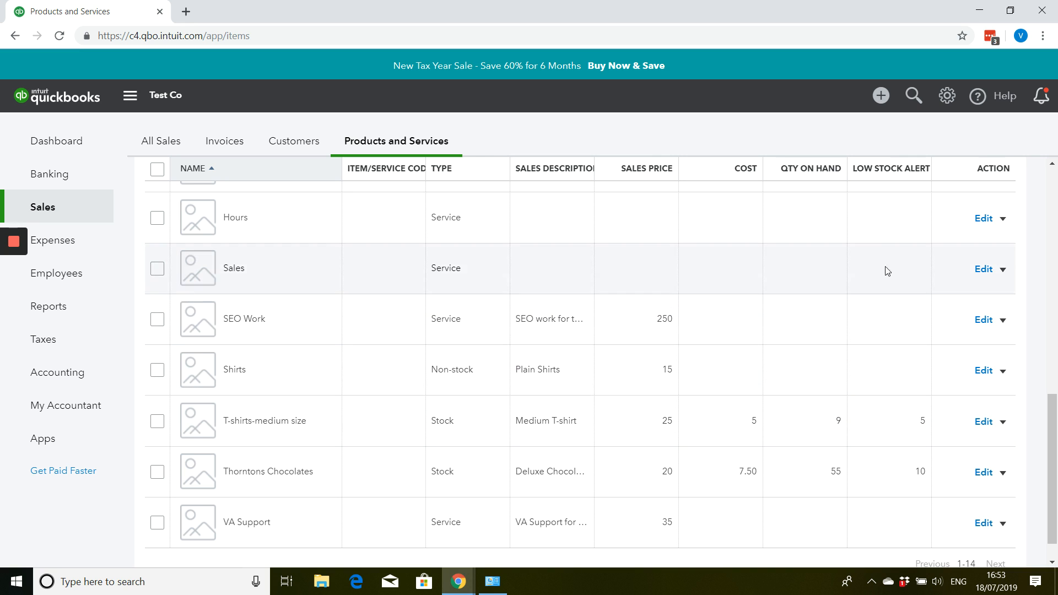
{"action": "left_click", "coordinate": [1056, 326]}
{"action": "left_click_drag", "start_coordinate": [1053, 322], "coordinate": [1052, 220]}
Step: Start a new invoice for the customer Browns Ltd
{"action": "left_click", "coordinate": [888, 105]}
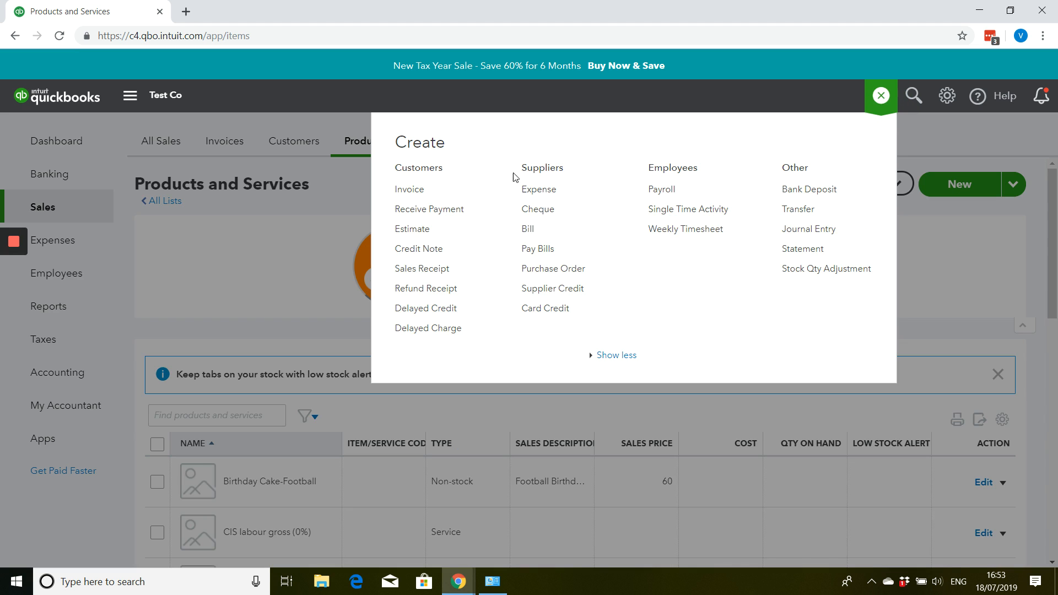
{"action": "left_click", "coordinate": [425, 190]}
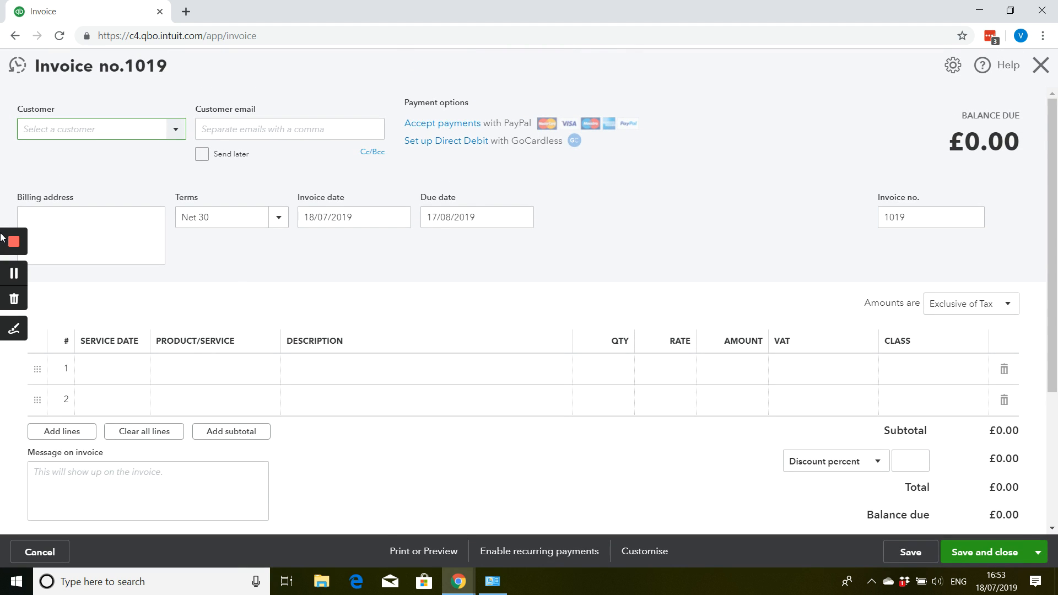
{"action": "left_click", "coordinate": [174, 132]}
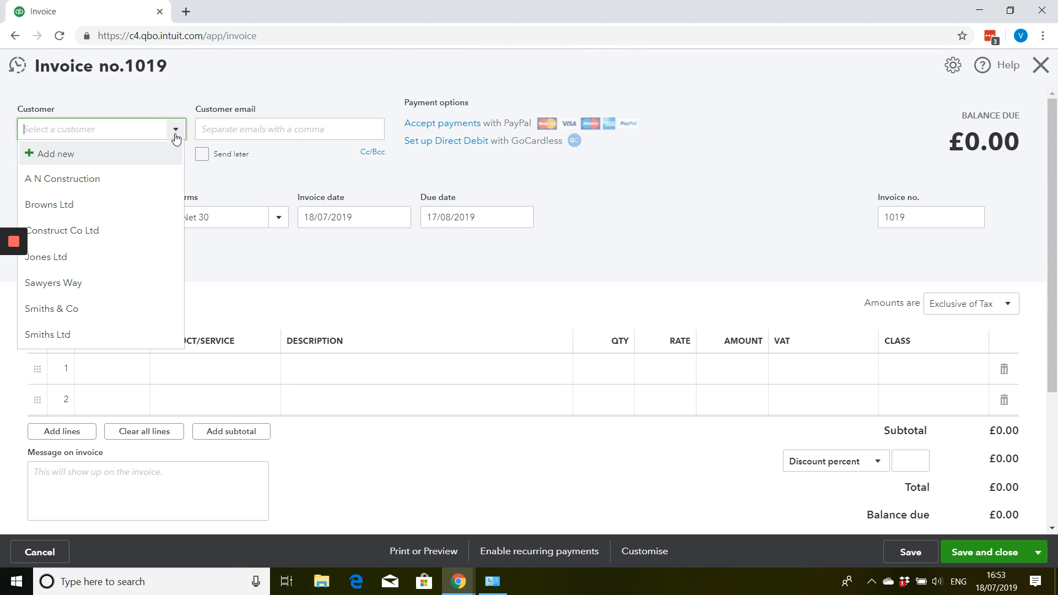
{"action": "left_click", "coordinate": [149, 205]}
{"action": "key", "text": "Tab"}
{"action": "key", "text": "Tab"}
{"action": "key", "text": "Tab"}
{"action": "key", "text": "Tab"}
{"action": "key", "text": "Tab"}
{"action": "key", "text": "Tab"}
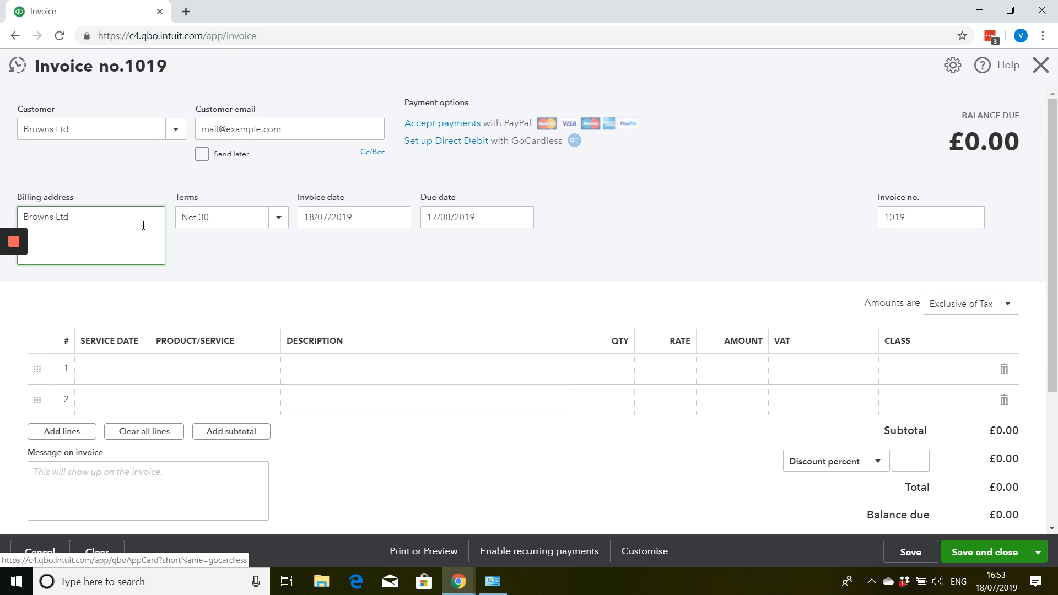
{"action": "key", "text": "Tab"}
Step: Add T-shirts-medium size on the first invoice line with a quantity of 5, leaving the class blank
{"action": "left_click", "coordinate": [242, 364]}
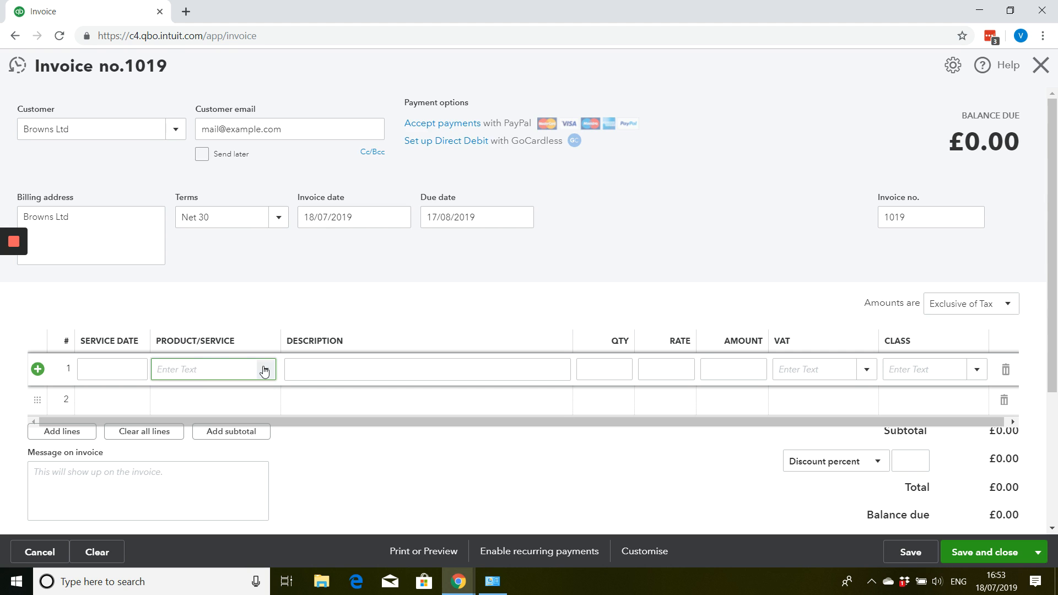
{"action": "left_click", "coordinate": [264, 371]}
{"action": "scroll", "coordinate": [257, 290], "scroll_direction": "down", "scroll_amount": 5}
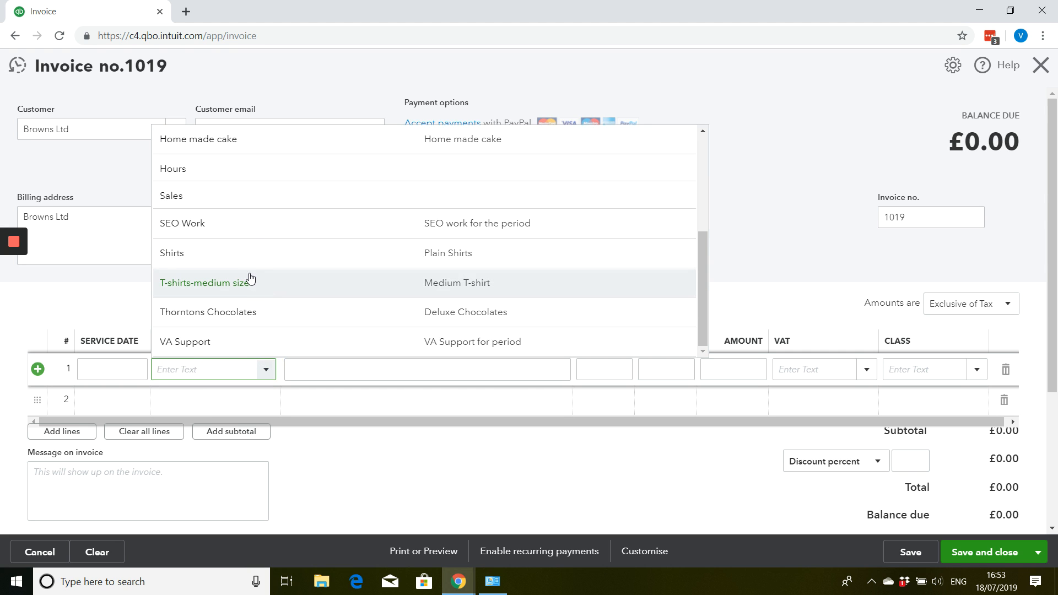
{"action": "left_click", "coordinate": [253, 284]}
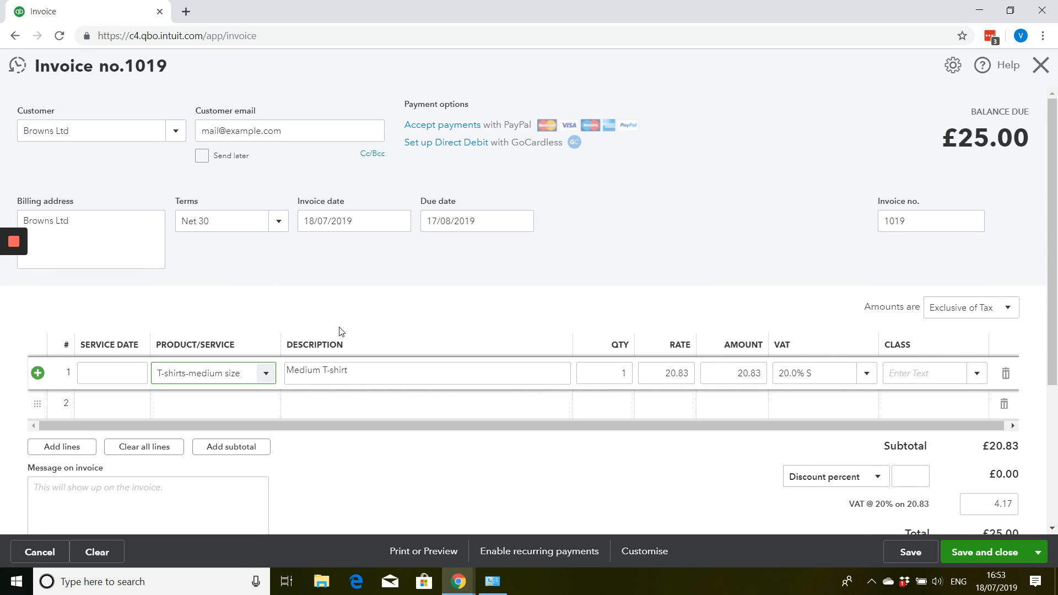
{"action": "left_click", "coordinate": [611, 373]}
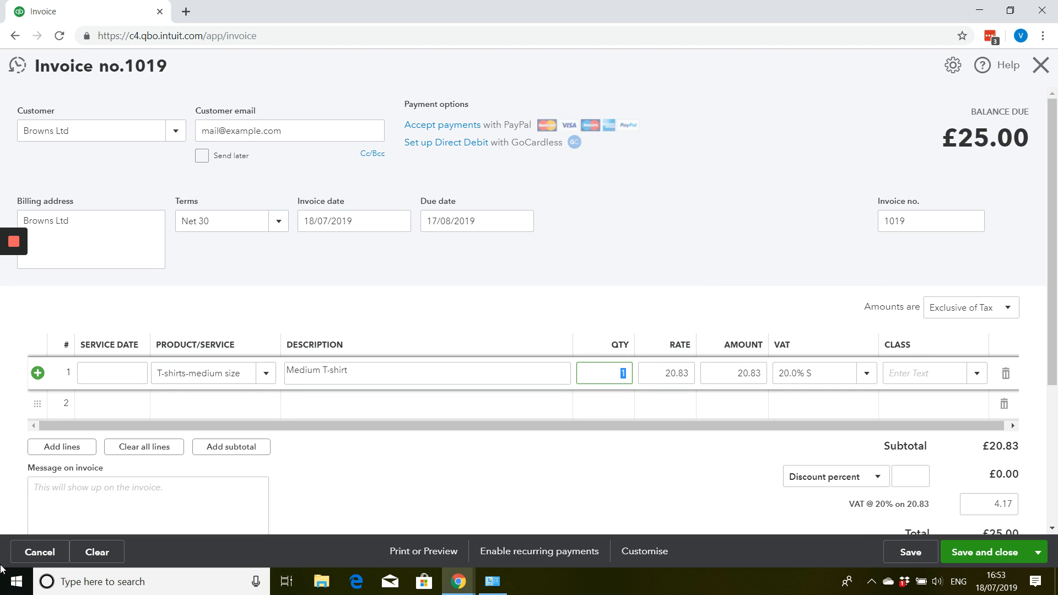
{"action": "type", "text": "5"}
{"action": "key", "text": "Tab"}
{"action": "key", "text": "Tab"}
{"action": "key", "text": "Tab"}
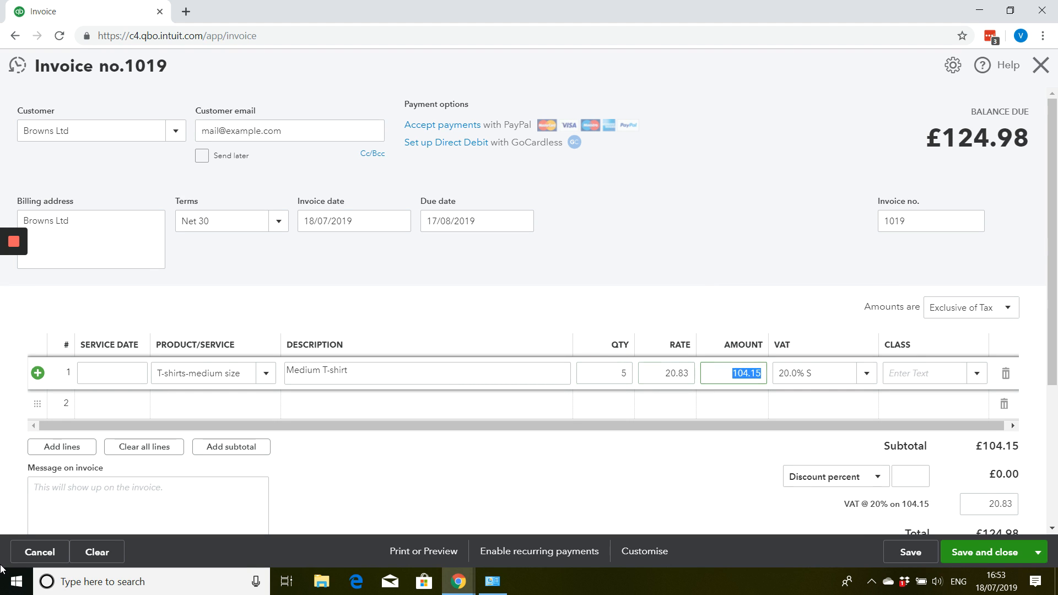
{"action": "key", "text": "Tab"}
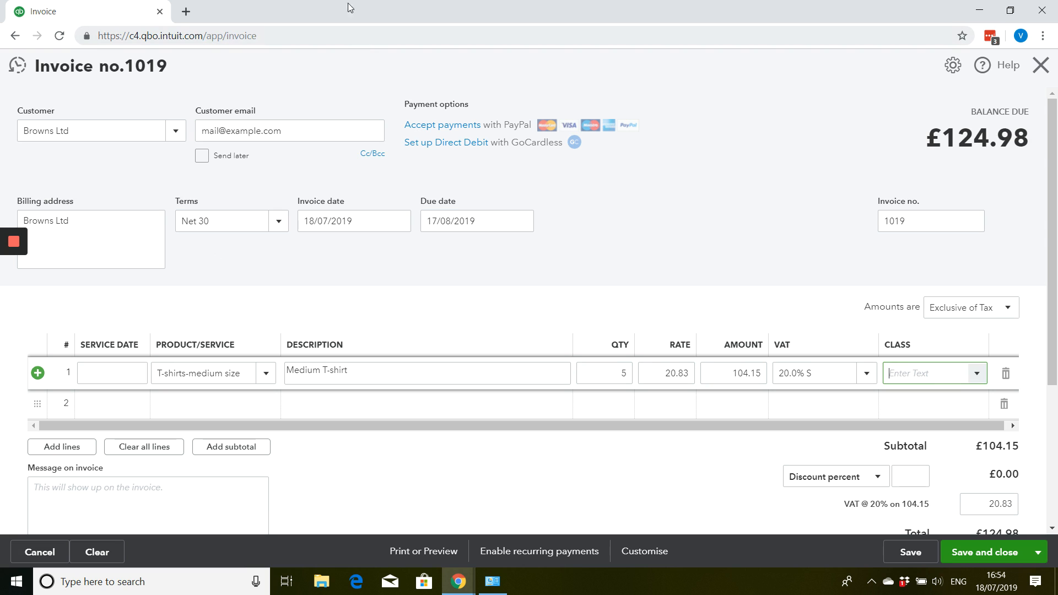
Step: Set the invoice's VAT amount to 20.85, then save and close the invoice without a class
{"action": "scroll", "coordinate": [529, 217], "scroll_direction": "down", "scroll_amount": 3}
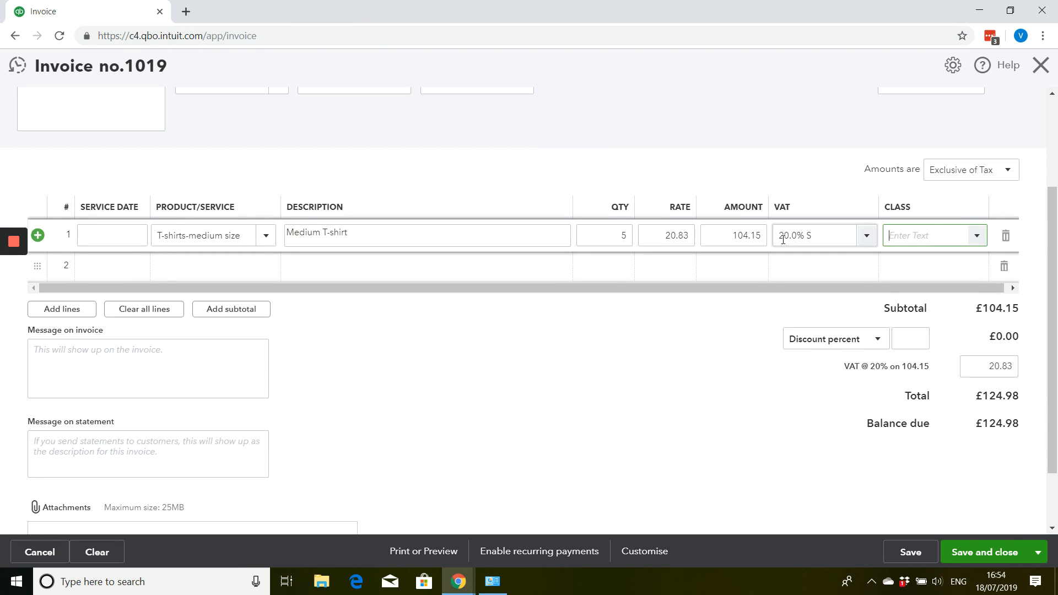
{"action": "left_click", "coordinate": [979, 366]}
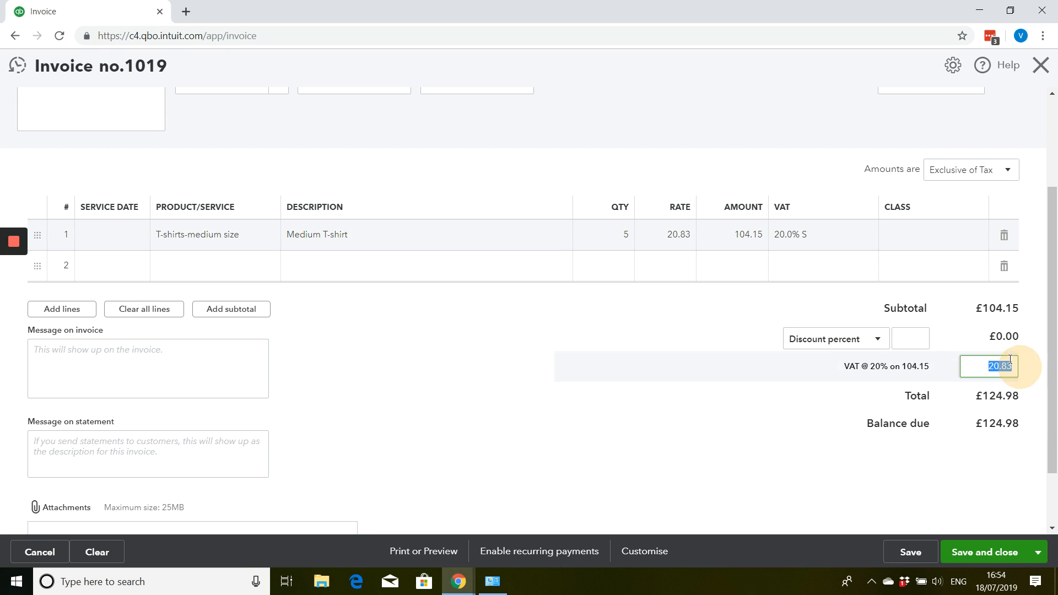
{"action": "type", "text": "20"}
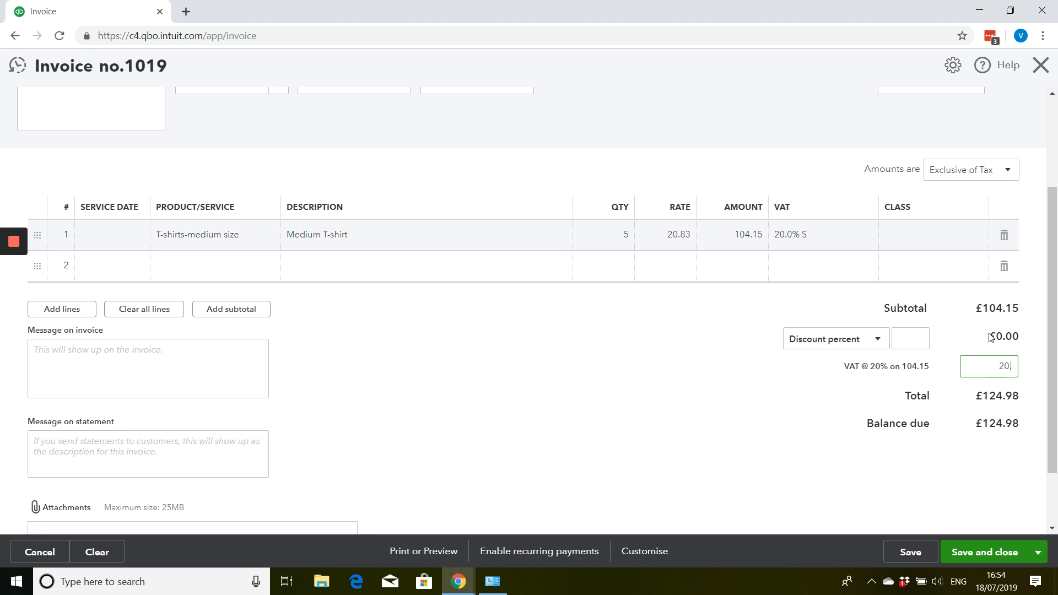
{"action": "type", "text": ".85"}
{"action": "key", "text": "Tab"}
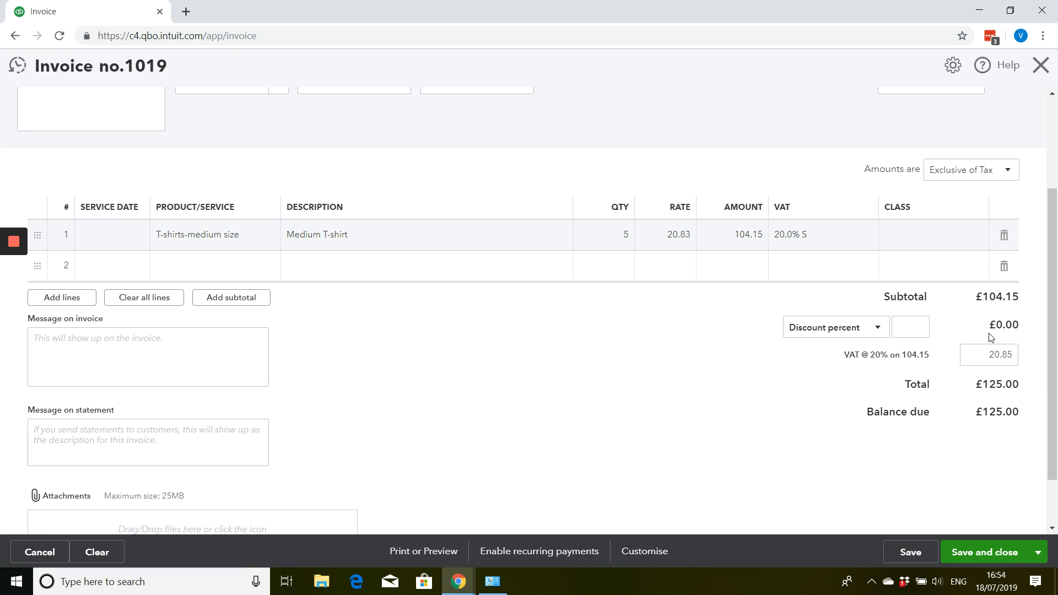
{"action": "left_click", "coordinate": [1003, 558]}
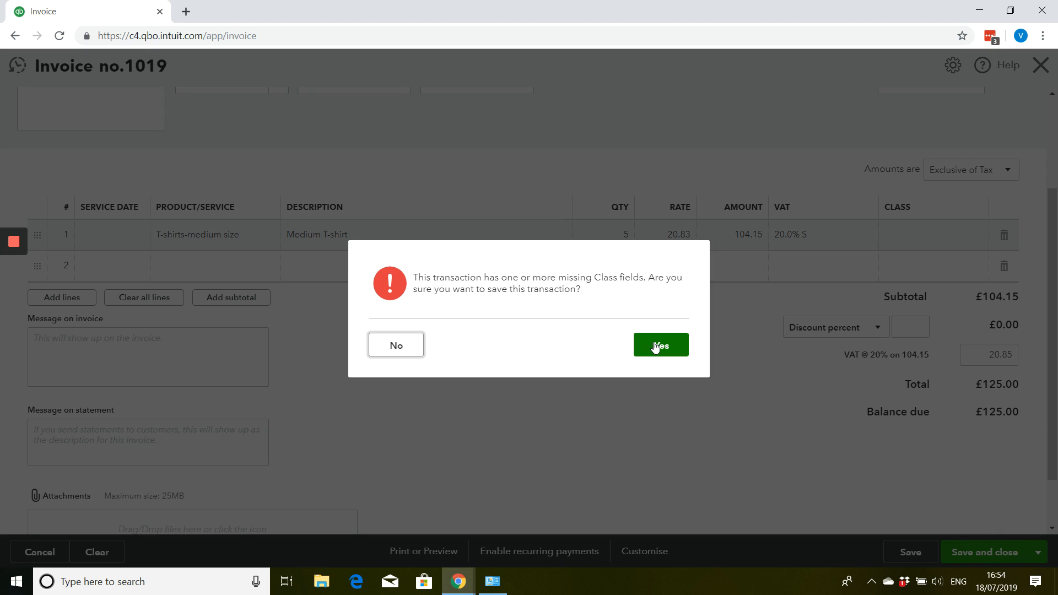
{"action": "left_click", "coordinate": [656, 347]}
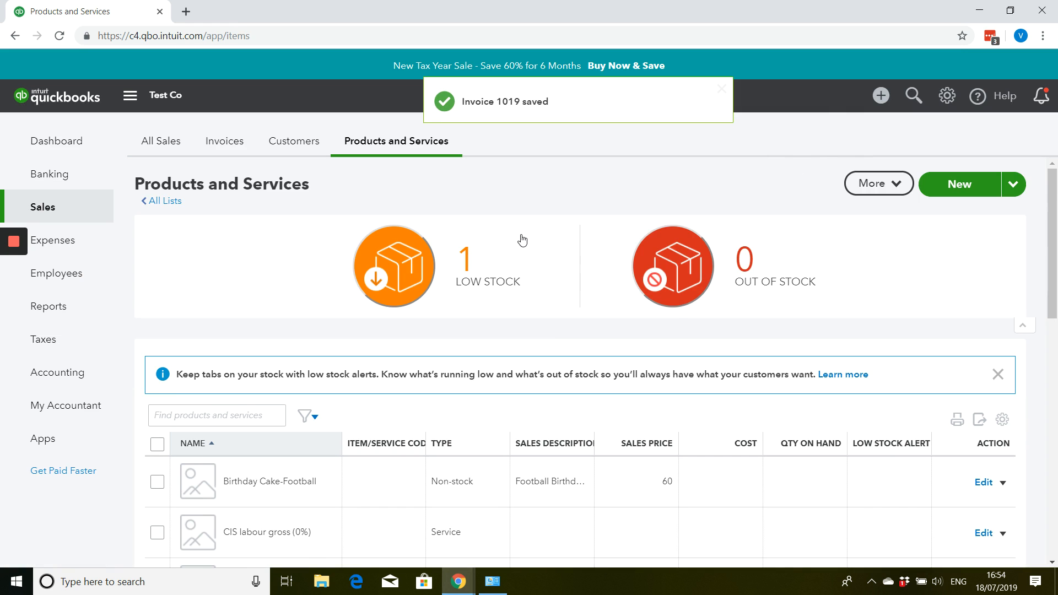
Step: Filter the products list to low stock items and reorder T-shirts-medium size on a purchase order
{"action": "left_click", "coordinate": [486, 268]}
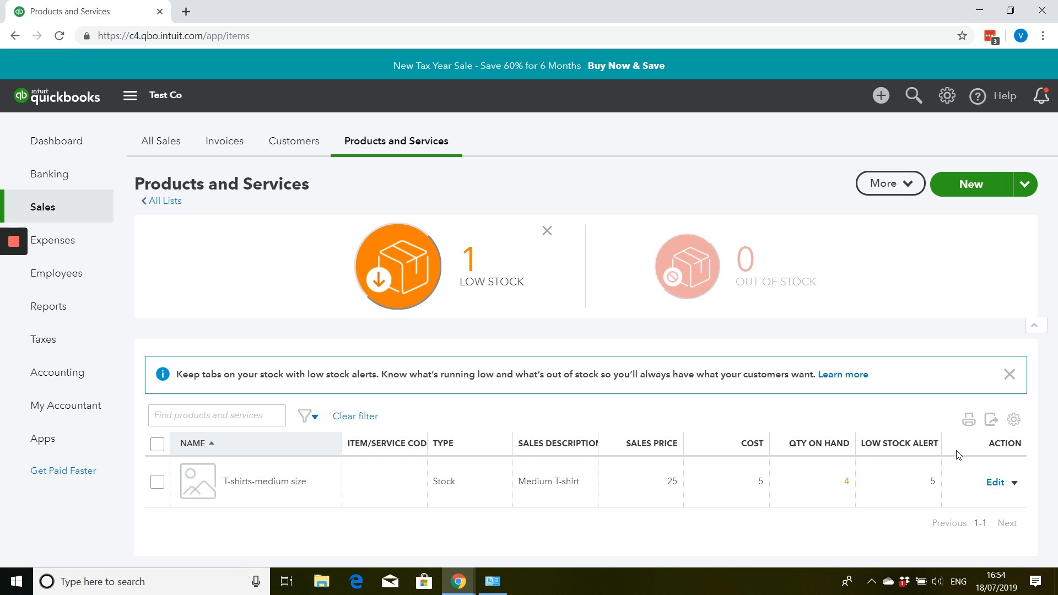
{"action": "left_click", "coordinate": [1014, 483]}
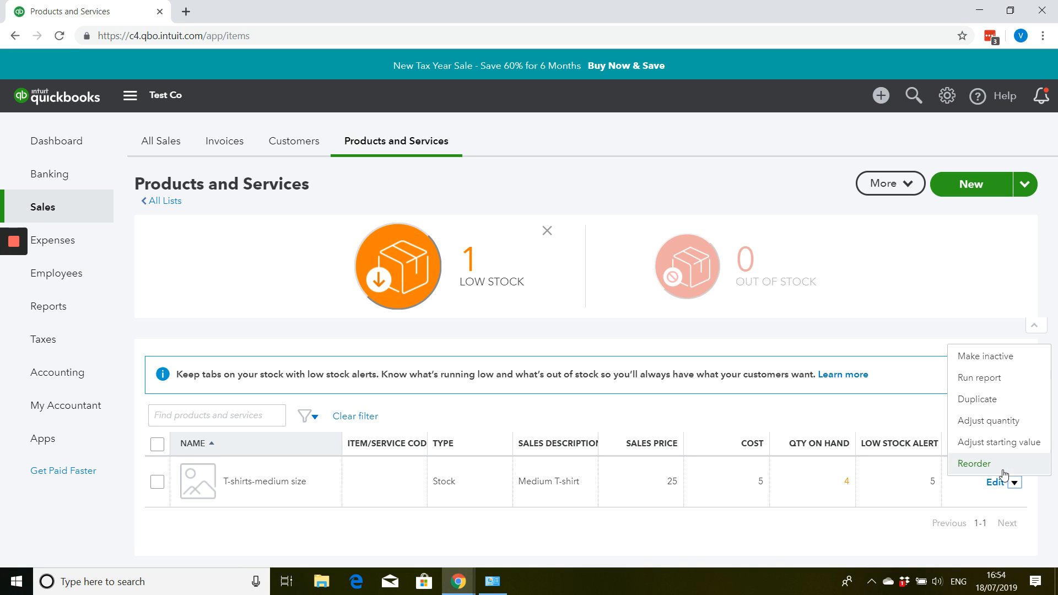
{"action": "left_click", "coordinate": [1000, 469]}
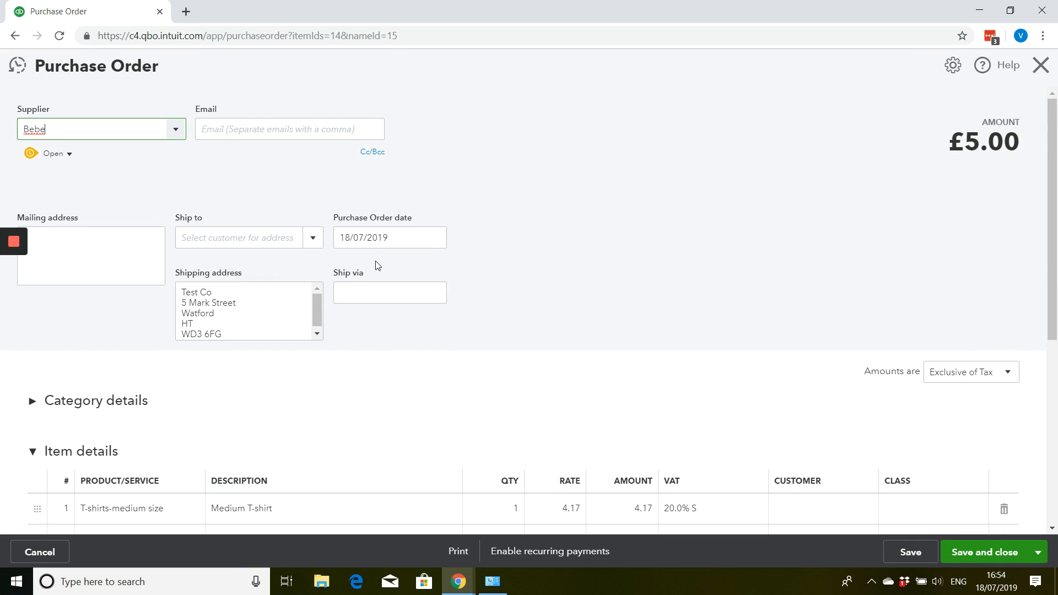
Step: Set the T-shirt line's quantity to 30 on the purchase order
{"action": "scroll", "coordinate": [374, 261], "scroll_direction": "down", "scroll_amount": 1}
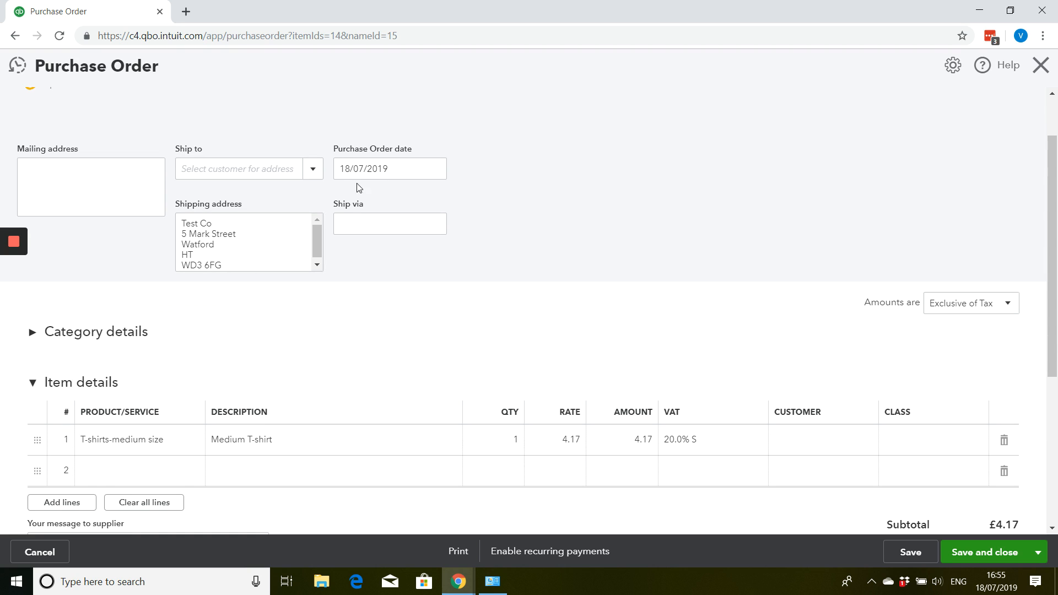
{"action": "scroll", "coordinate": [341, 231], "scroll_direction": "down", "scroll_amount": 1}
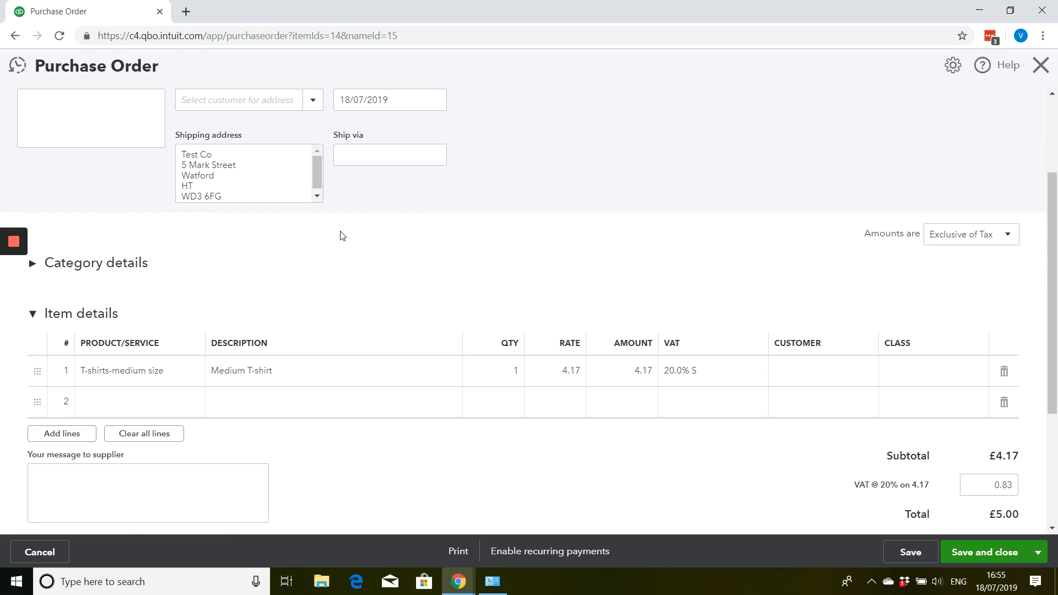
{"action": "left_click", "coordinate": [508, 371]}
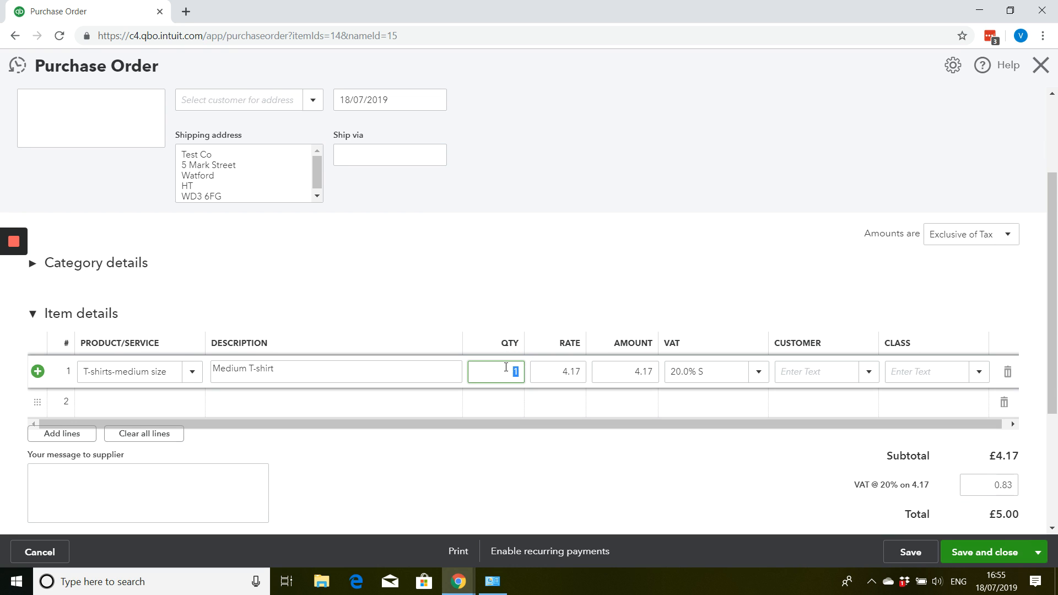
{"action": "type", "text": "30"}
{"action": "key", "text": "Tab"}
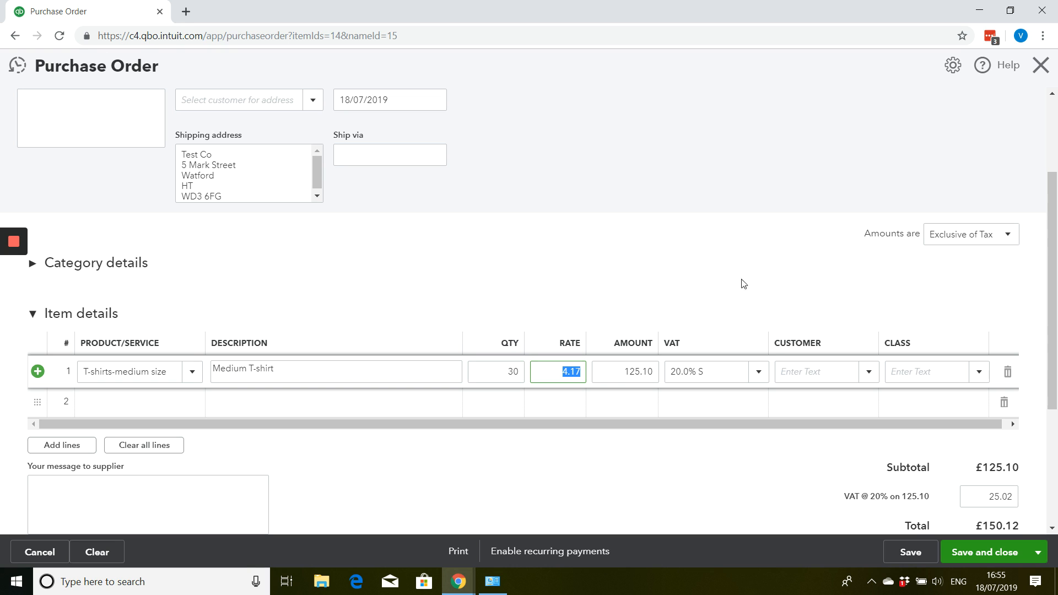
Step: Check the purchase order's amounts, then save and close it without a class
{"action": "scroll", "coordinate": [898, 338], "scroll_direction": "down", "scroll_amount": 4}
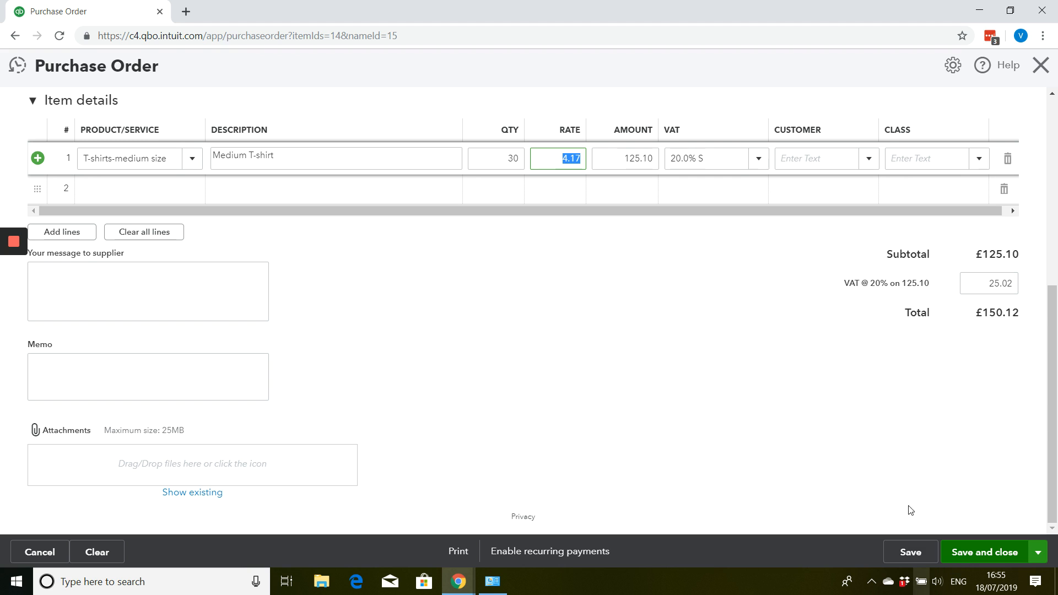
{"action": "scroll", "coordinate": [866, 458], "scroll_direction": "up", "scroll_amount": 4}
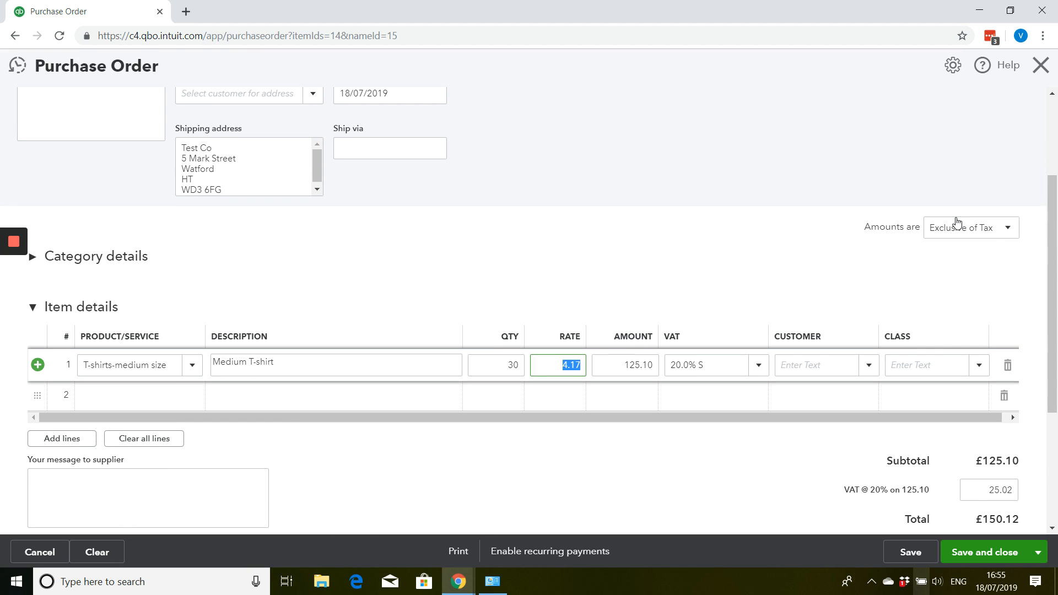
{"action": "scroll", "coordinate": [956, 229], "scroll_direction": "down", "scroll_amount": 4}
{"action": "left_click", "coordinate": [971, 551]}
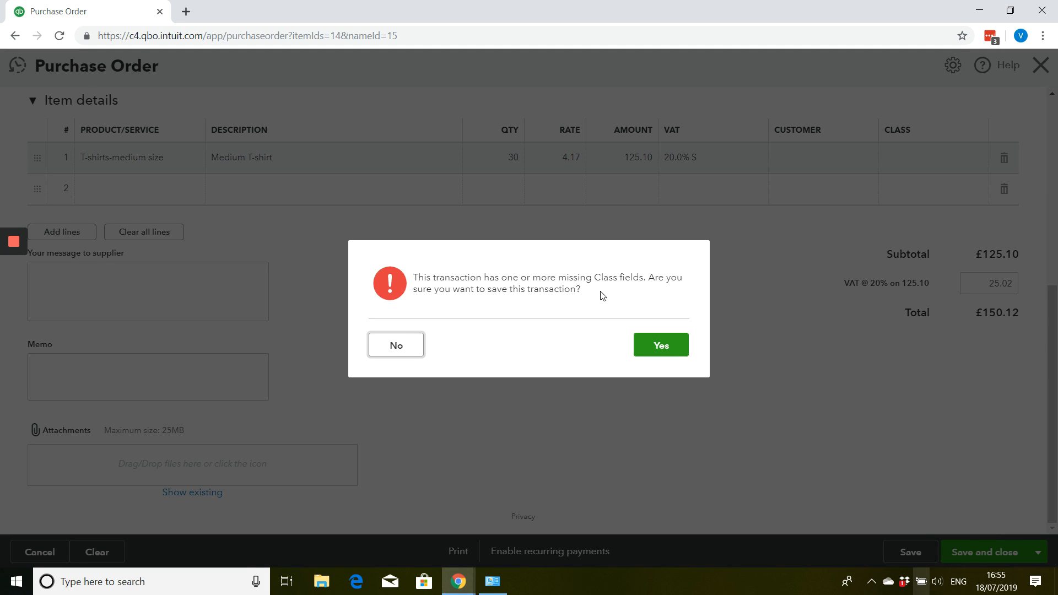
{"action": "left_click", "coordinate": [649, 347]}
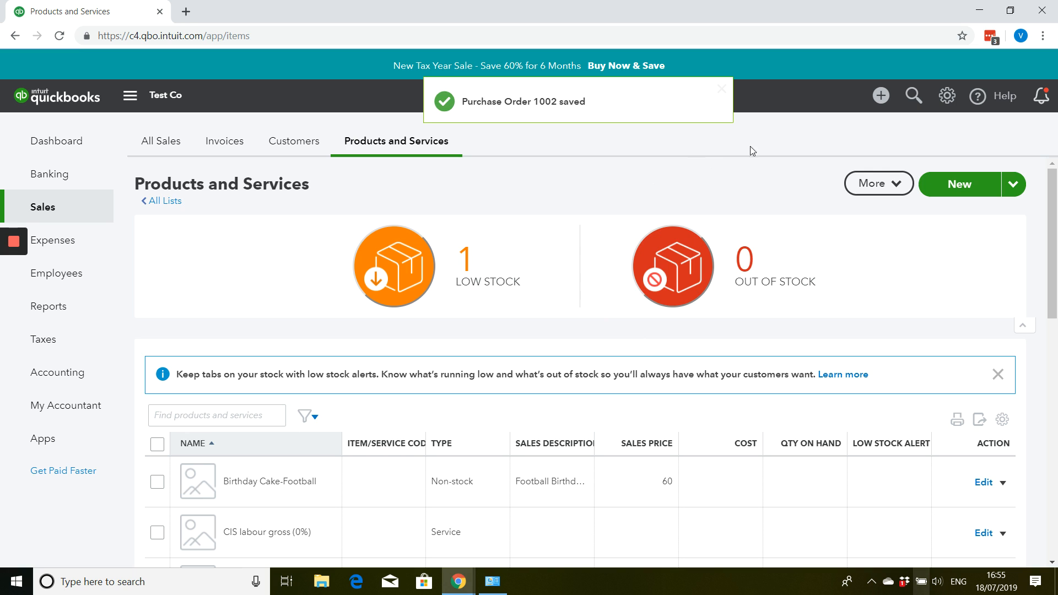
Step: Create a bill for the supplier Bebe and add the open T-shirt purchase order to it
{"action": "left_click", "coordinate": [879, 98]}
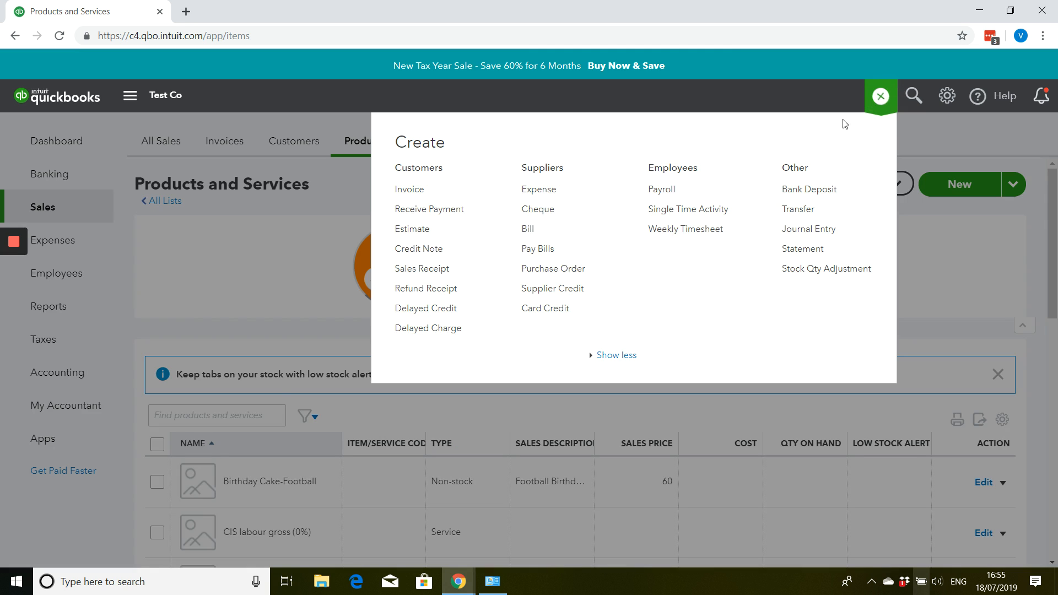
{"action": "left_click", "coordinate": [539, 238]}
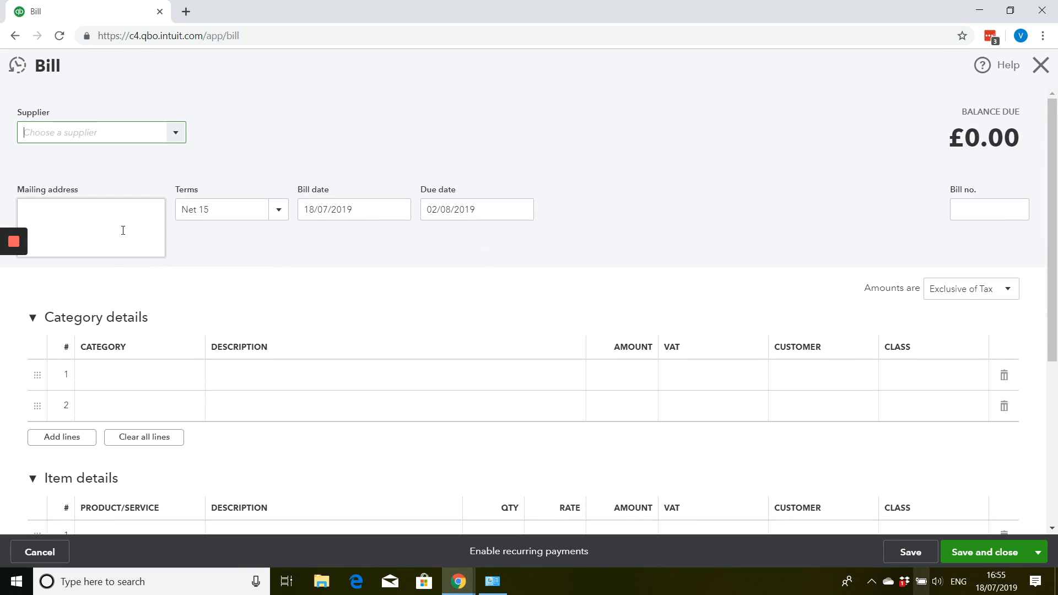
{"action": "left_click", "coordinate": [178, 141]}
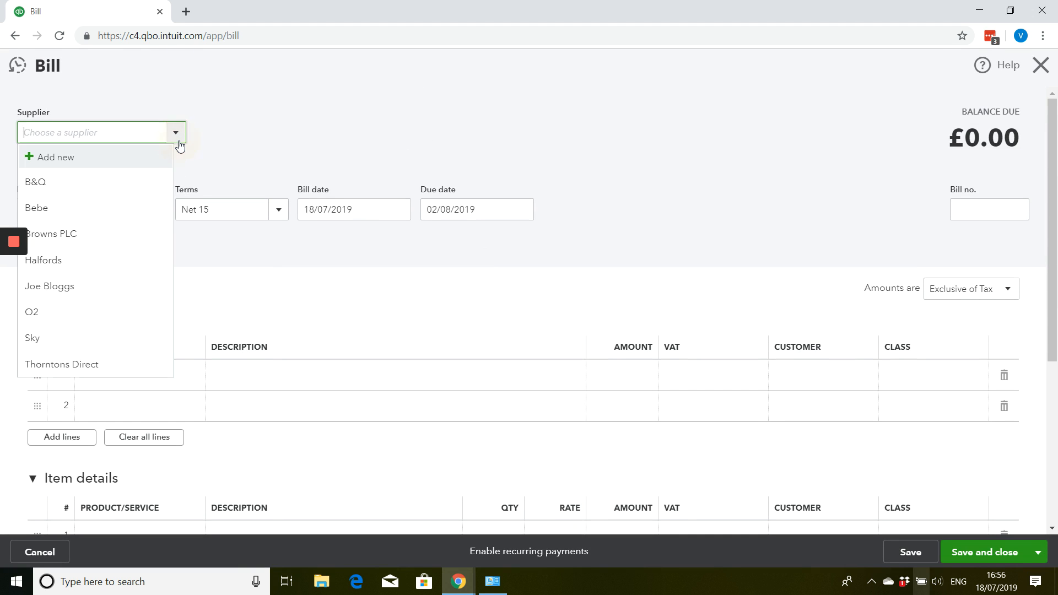
{"action": "left_click", "coordinate": [130, 208]}
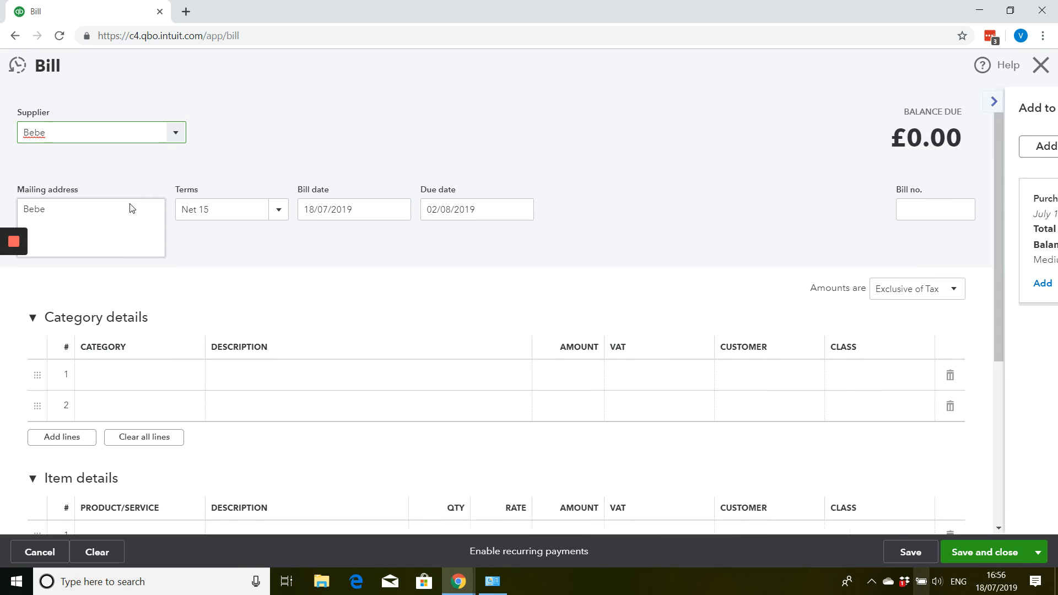
{"action": "left_click", "coordinate": [913, 283]}
{"action": "left_click", "coordinate": [912, 284]}
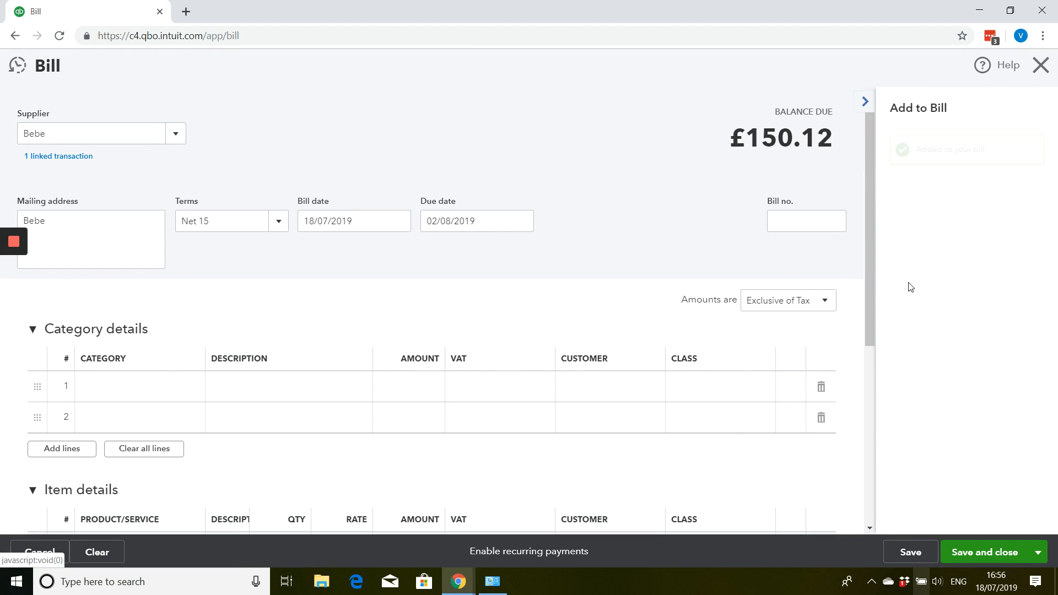
{"action": "left_click", "coordinate": [397, 219]}
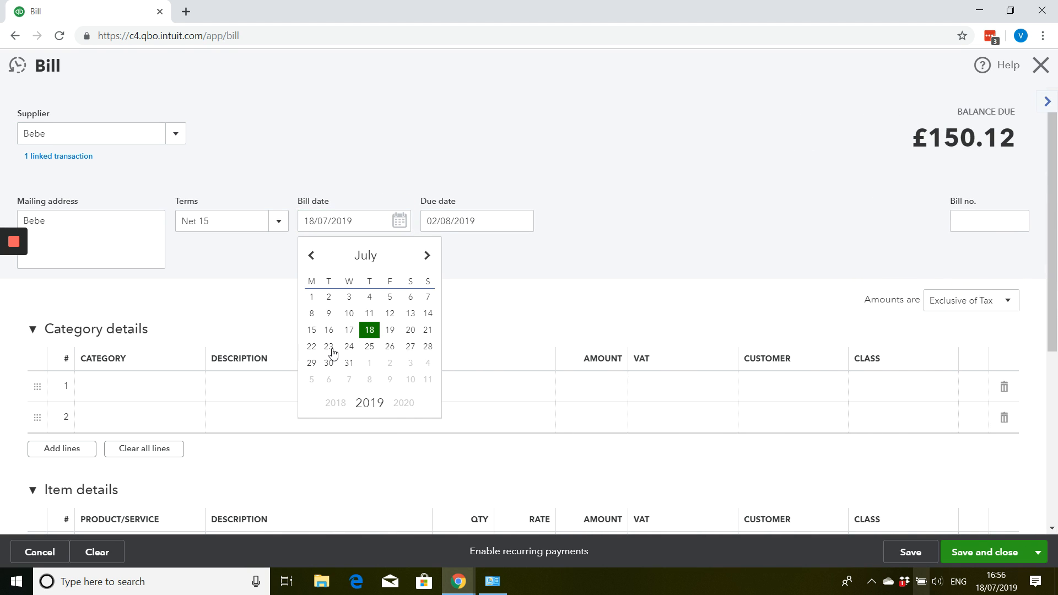
{"action": "left_click", "coordinate": [312, 348]}
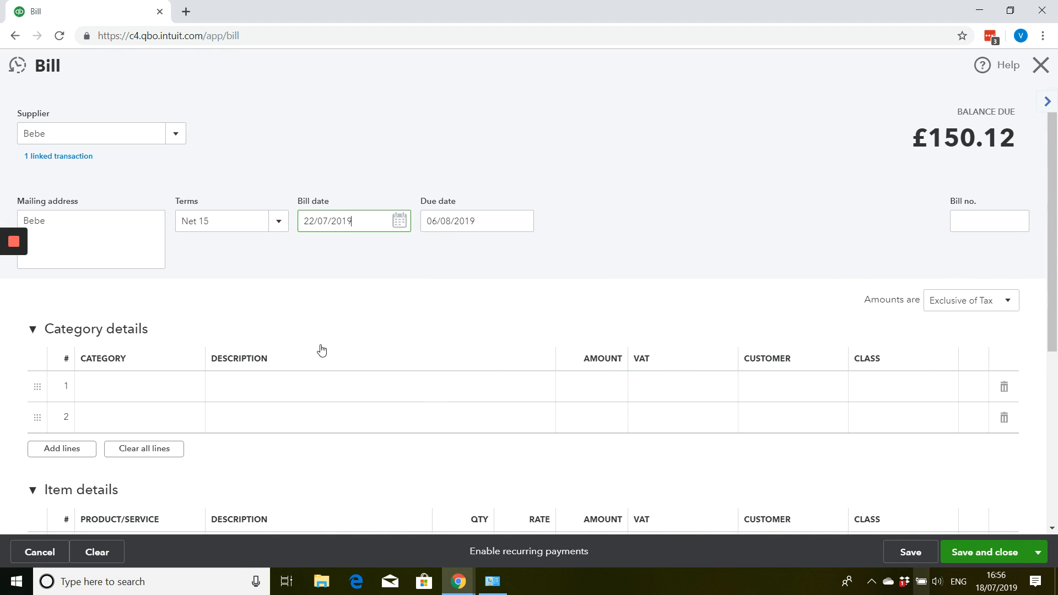
{"action": "left_click", "coordinate": [400, 221]}
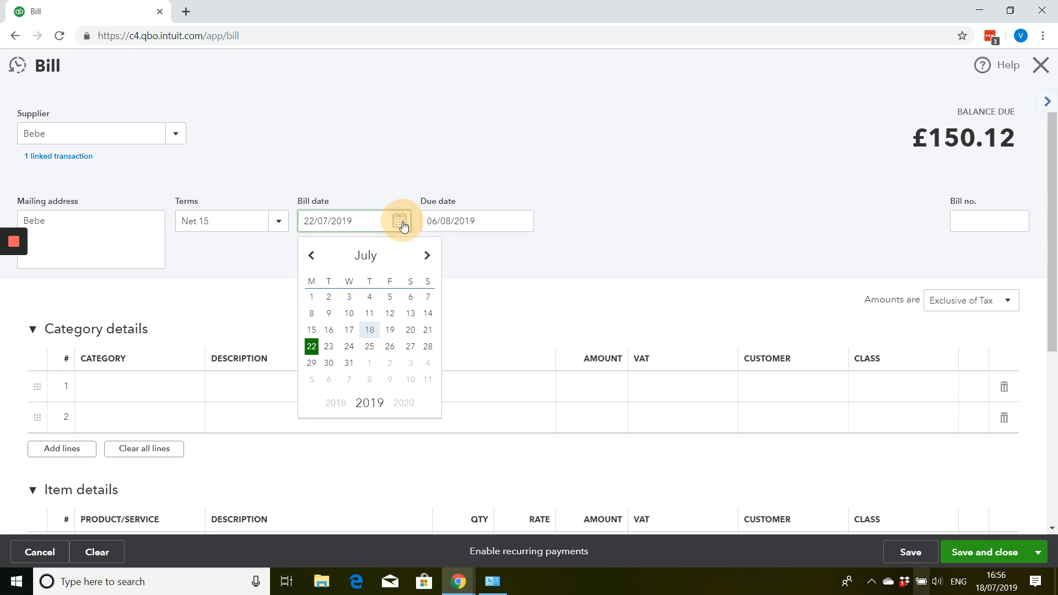
{"action": "left_click", "coordinate": [366, 330]}
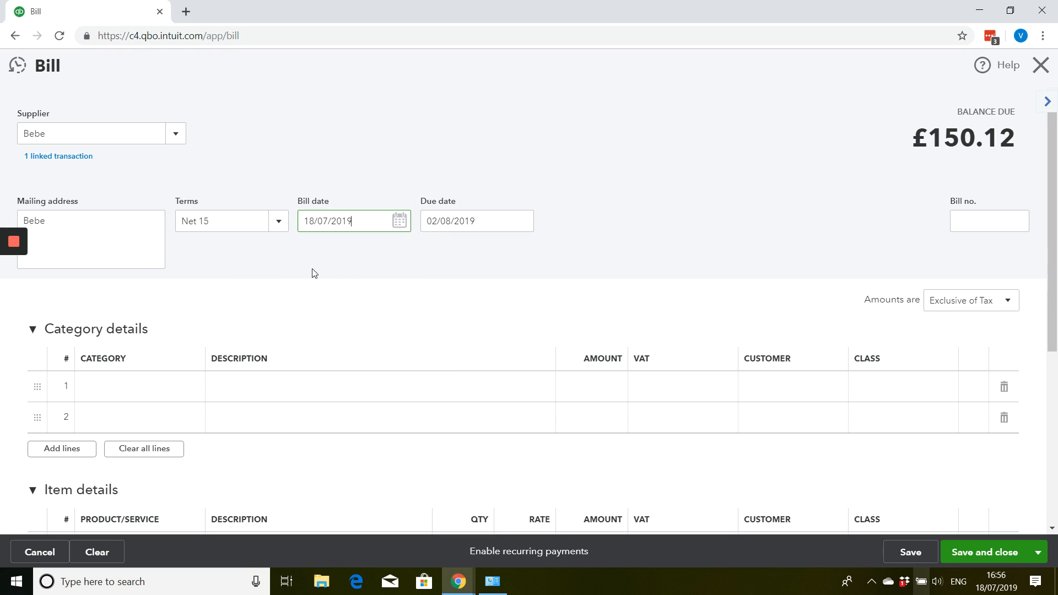
Step: Enter 458 as the bill number and check the bill's T-shirt item line and totals
{"action": "left_click", "coordinate": [959, 214]}
{"action": "type", "text": "458"}
{"action": "key", "text": "Tab"}
{"action": "scroll", "coordinate": [850, 228], "scroll_direction": "down", "scroll_amount": 3}
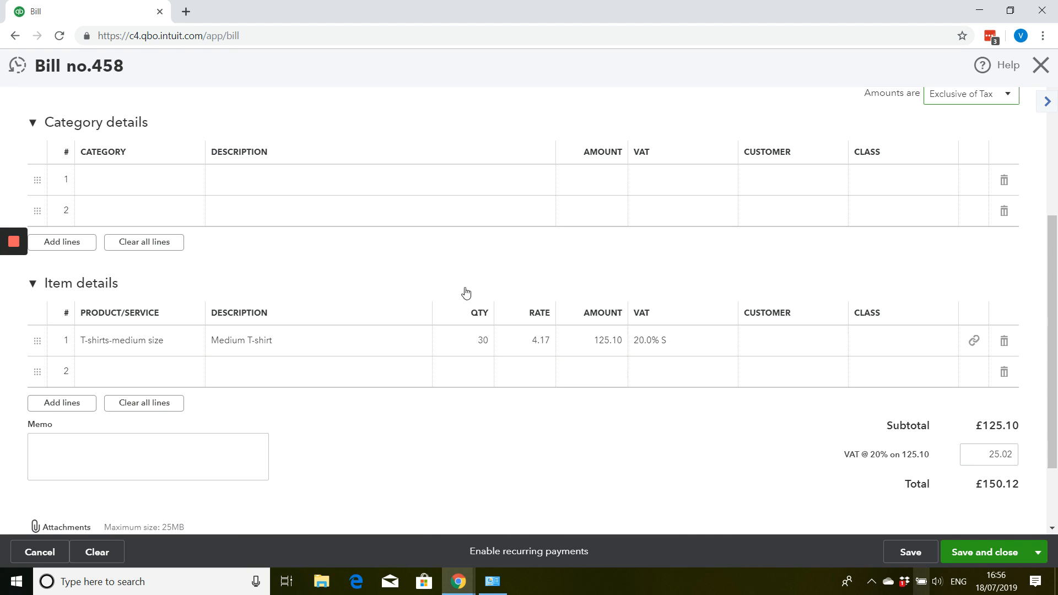
Step: Add a Carriage line to the bill's category details with description "premium same day" and amount 25.00
{"action": "scroll", "coordinate": [77, 394], "scroll_direction": "up", "scroll_amount": 2}
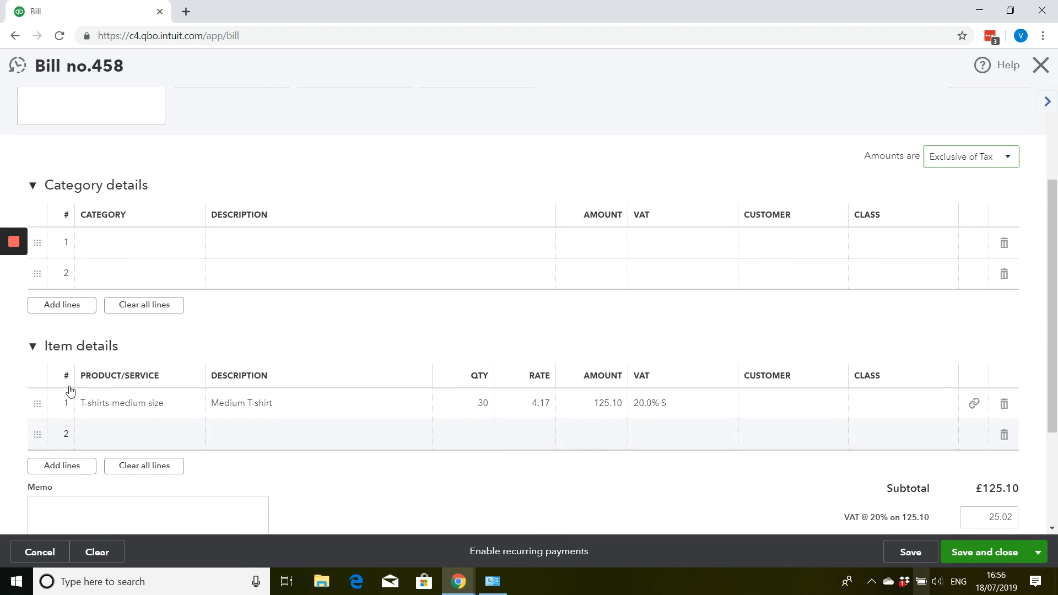
{"action": "left_click", "coordinate": [160, 327]}
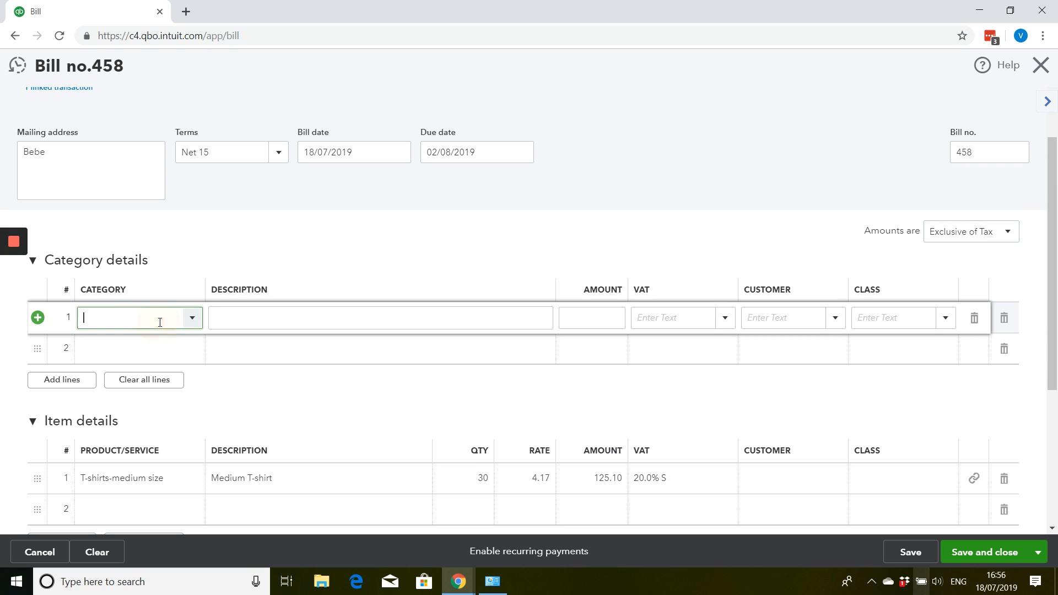
{"action": "type", "text": "frecarr"}
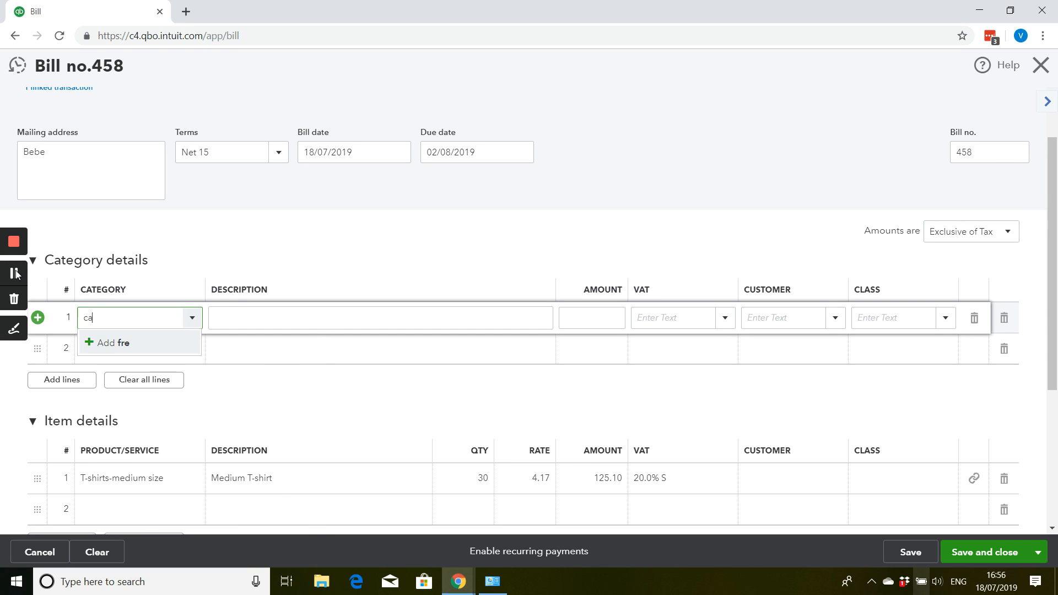
{"action": "key", "text": "Tab"}
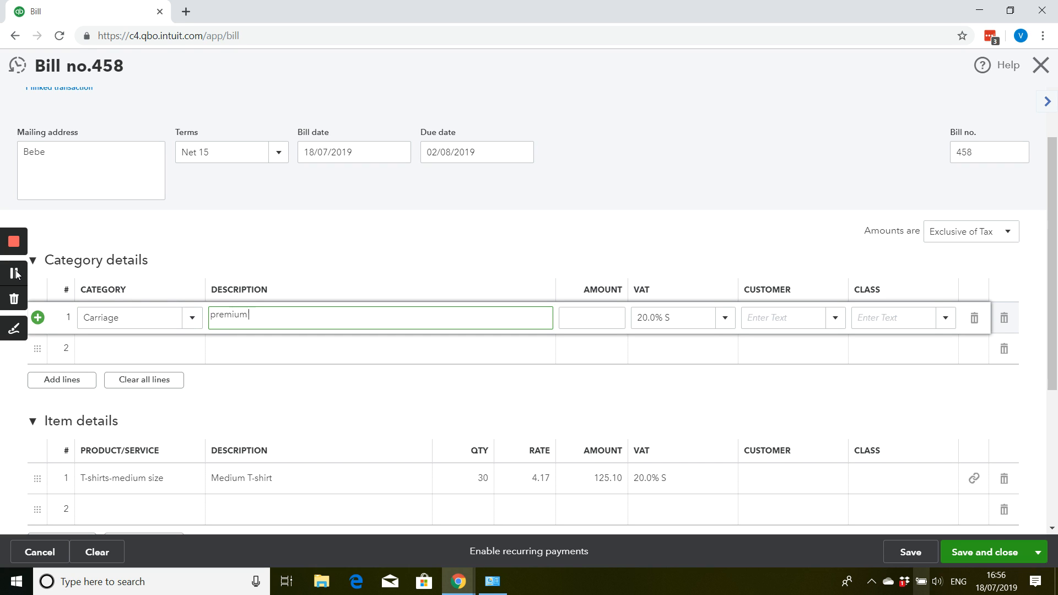
{"action": "key", "text": "Tab"}
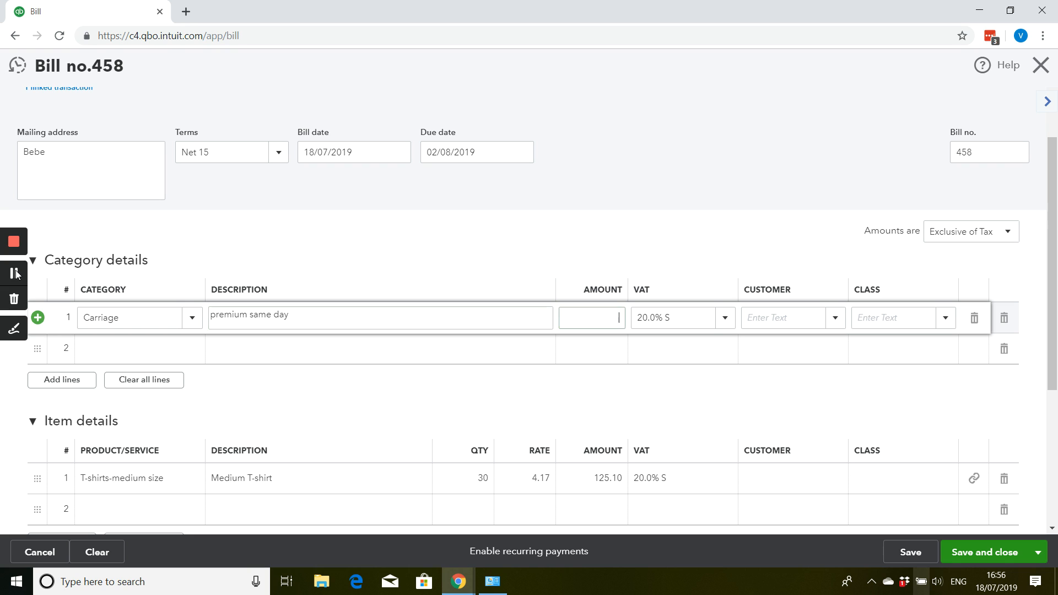
{"action": "type", "text": "25.00"}
{"action": "key", "text": "Tab"}
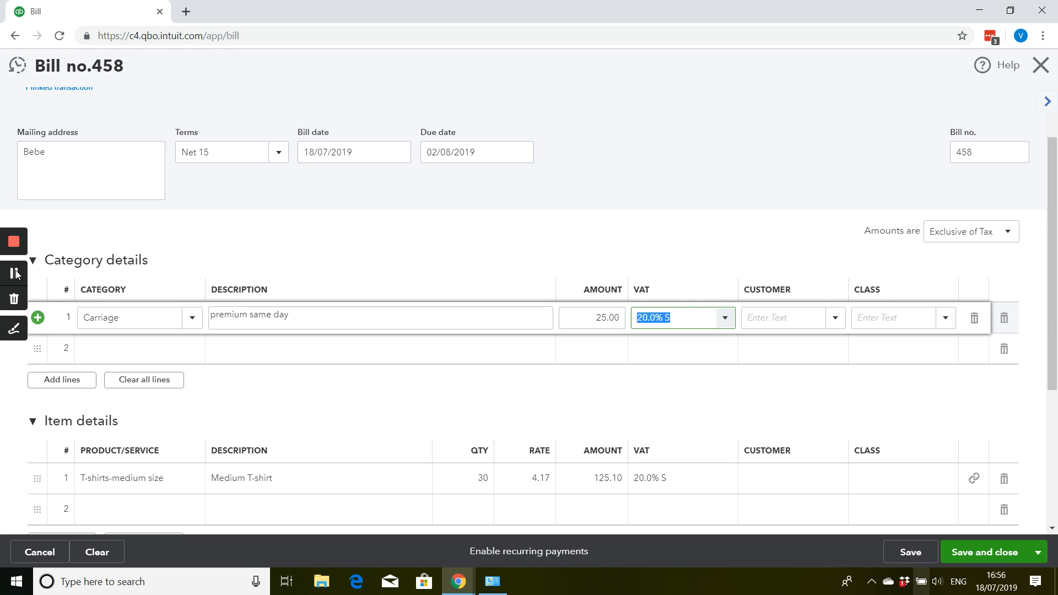
Step: Check the bill's total, then save and close it without assigning a class
{"action": "scroll", "coordinate": [401, 359], "scroll_direction": "down", "scroll_amount": 4}
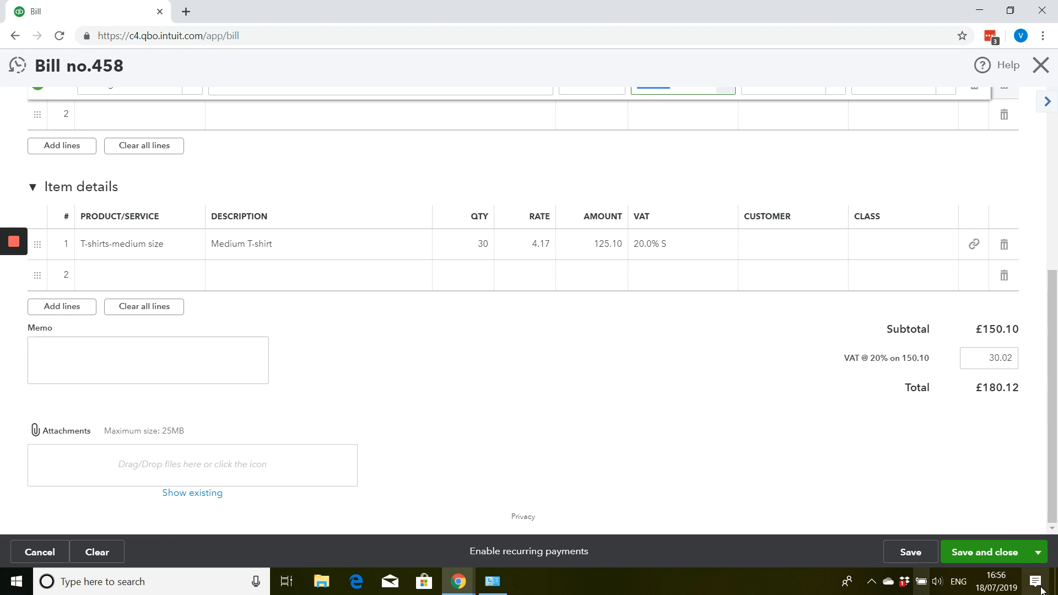
{"action": "left_click", "coordinate": [1005, 553]}
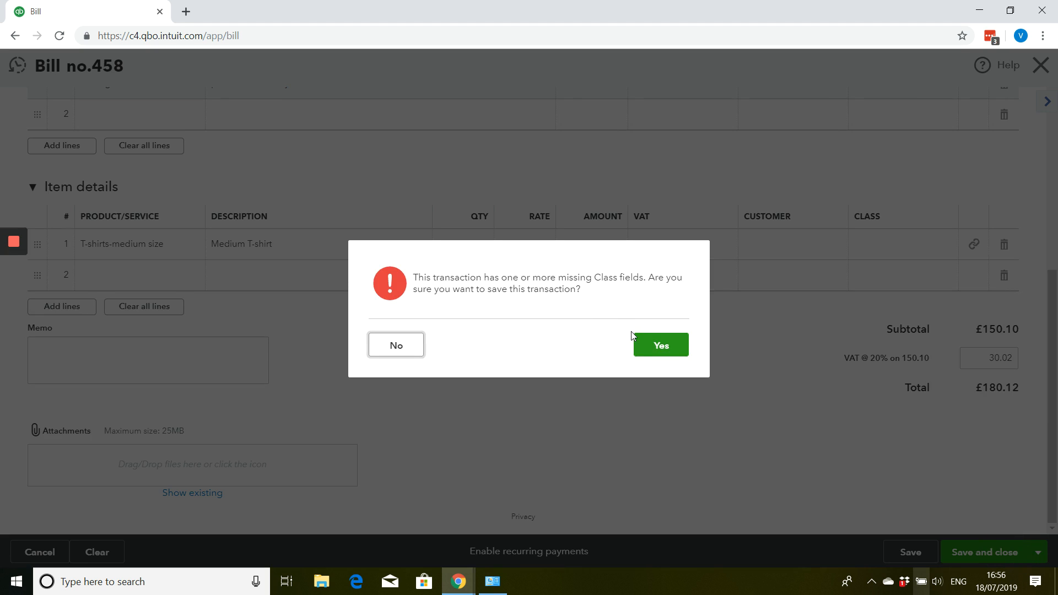
{"action": "left_click", "coordinate": [641, 343]}
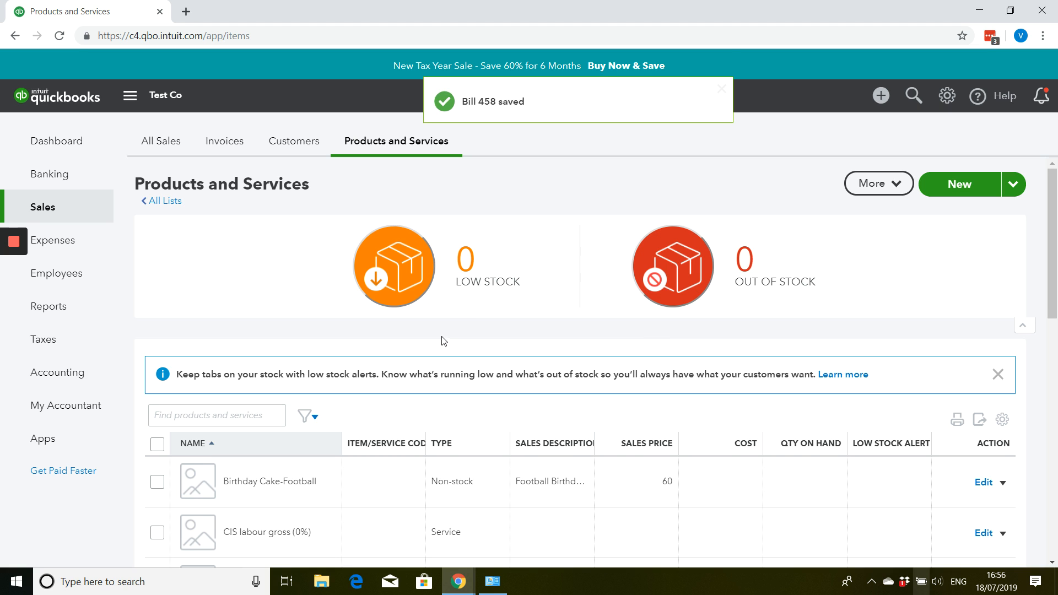
Step: Check the quantity on hand of T-shirts-medium size in the products and services list
{"action": "scroll", "coordinate": [443, 340], "scroll_direction": "down", "scroll_amount": 6}
{"action": "scroll", "coordinate": [443, 340], "scroll_direction": "down", "scroll_amount": 5}
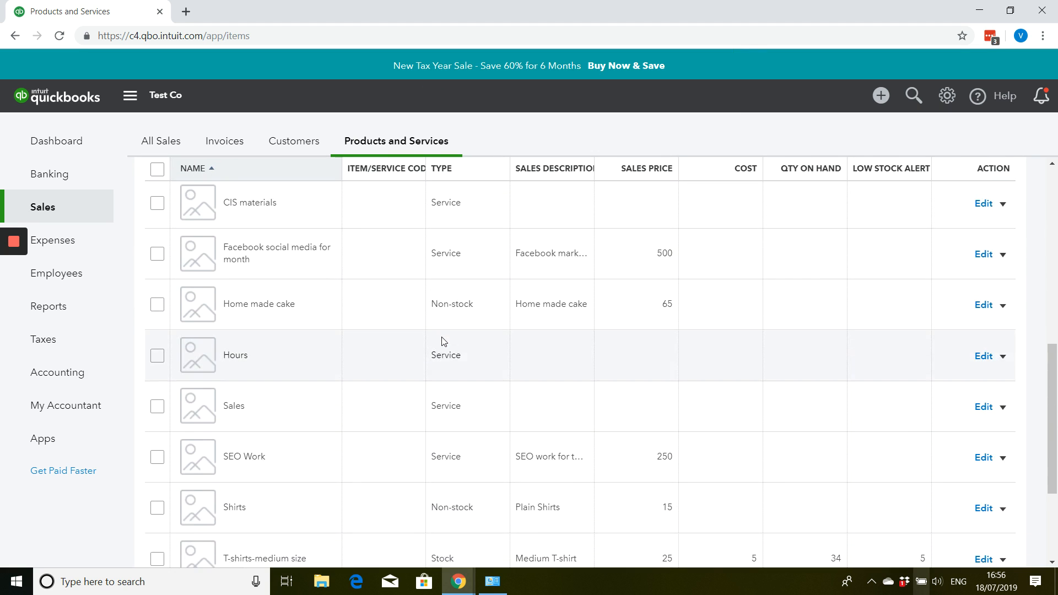